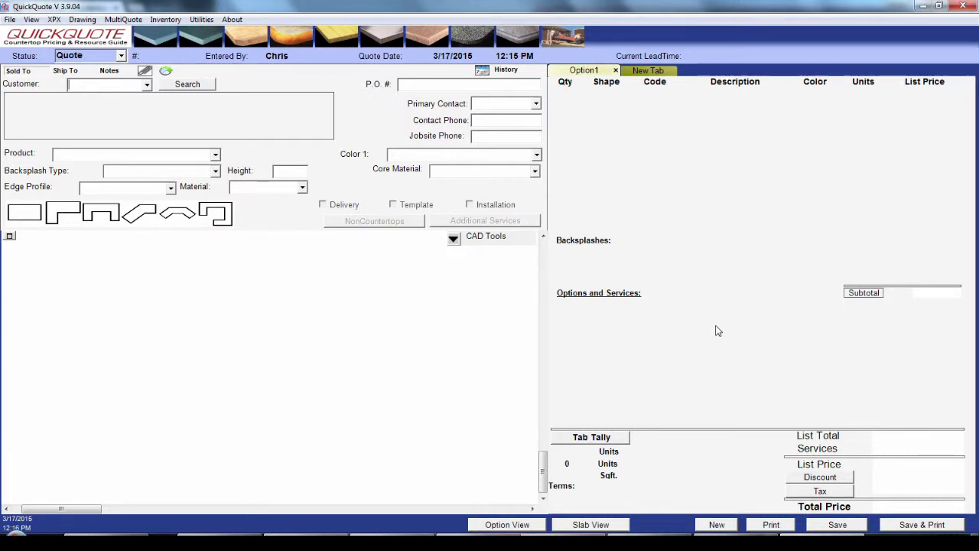
Step: Open the QuickQuote Free Trial page on crystallyneonline.com in Chrome
click(223, 534)
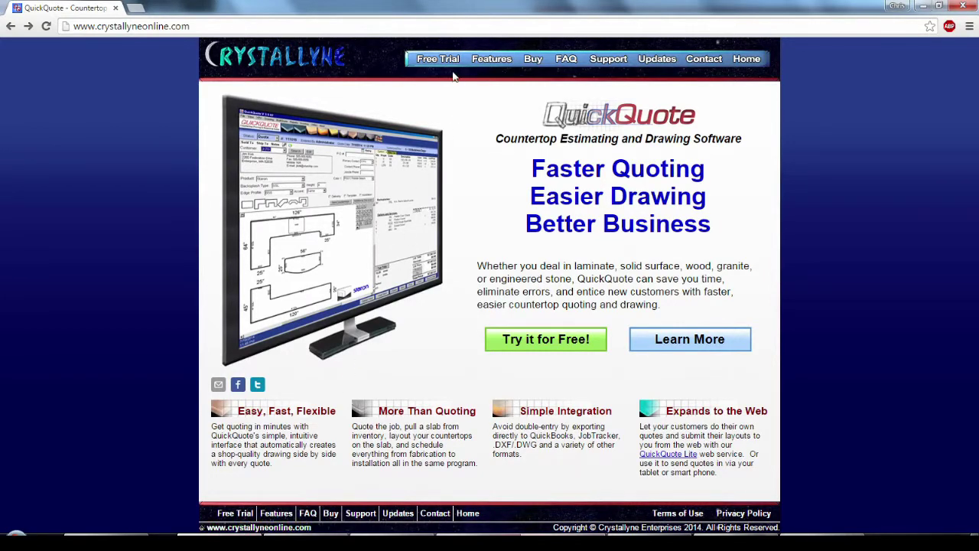
click(452, 66)
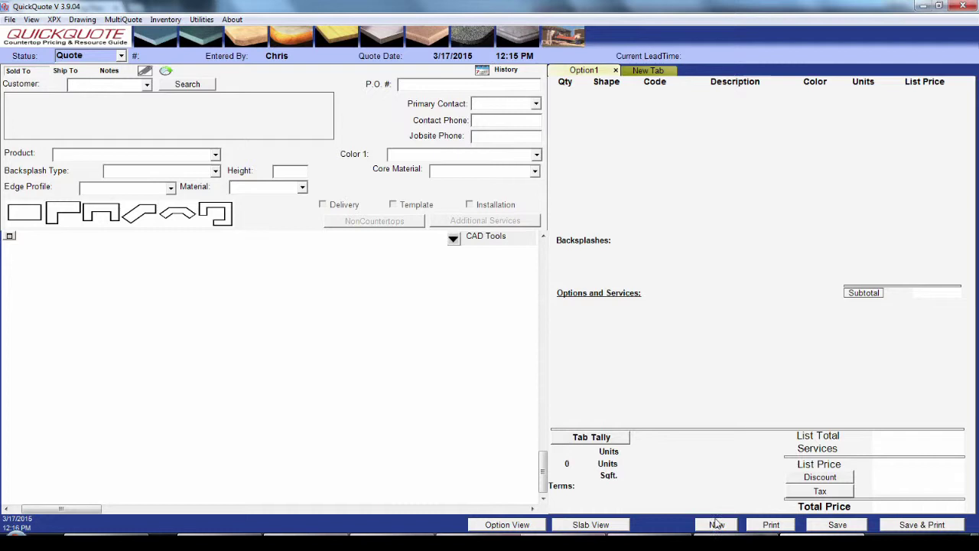
Step: Choose <Add New> from the Sold To customer list to get a blank Add a Customer form
click(147, 85)
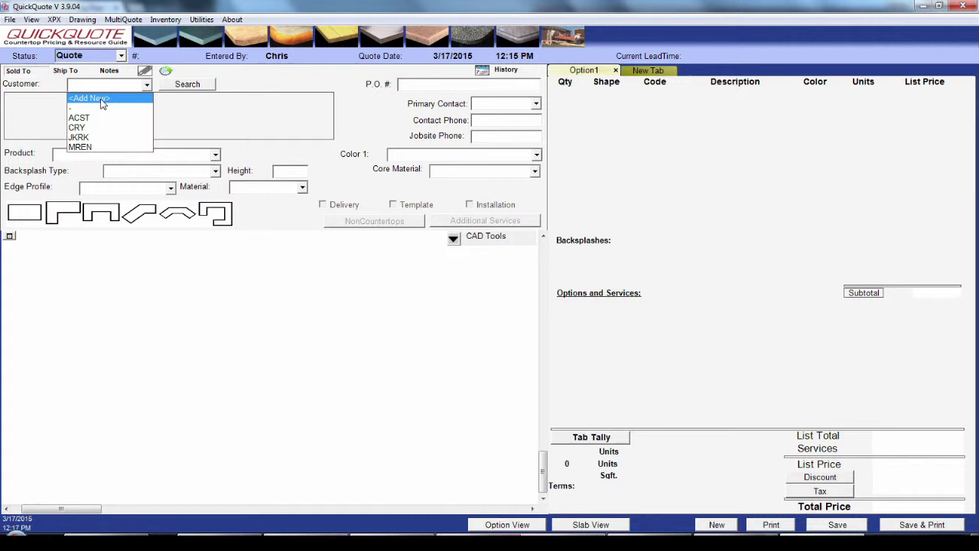
click(102, 100)
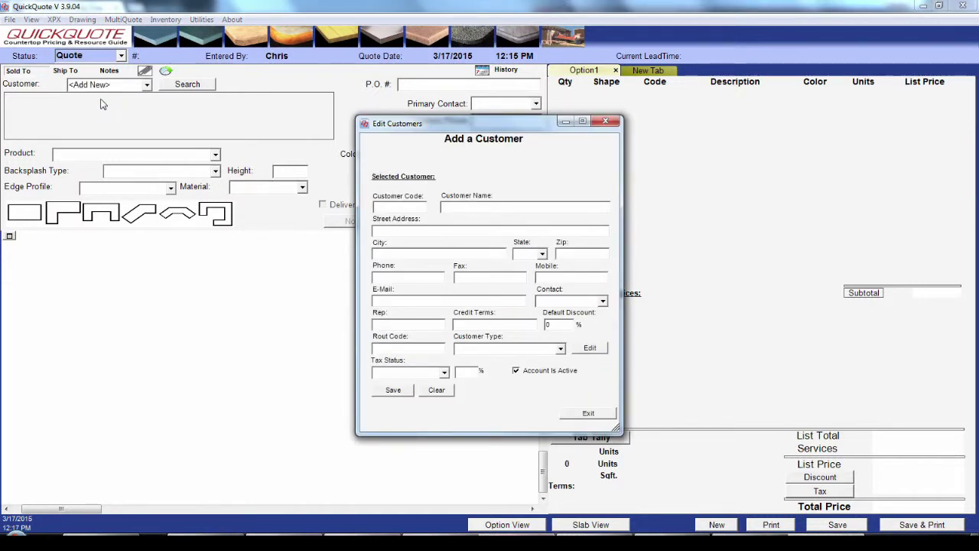
Step: Enter the customer's code, full name, street address, city and state
text(LNMOY)
key(Tab)
text(Le)
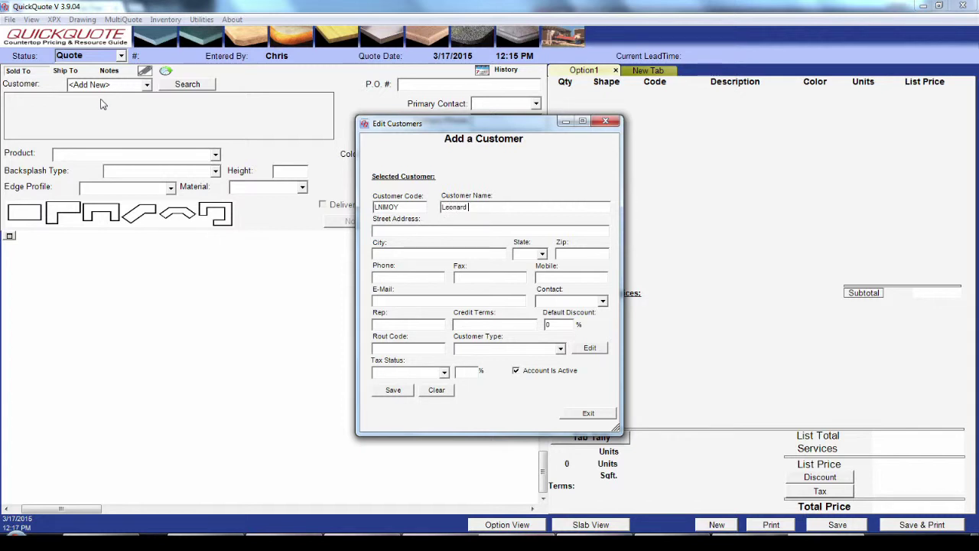
text(onard Nimoy)
text(1701 Federati)
text(on Drive)
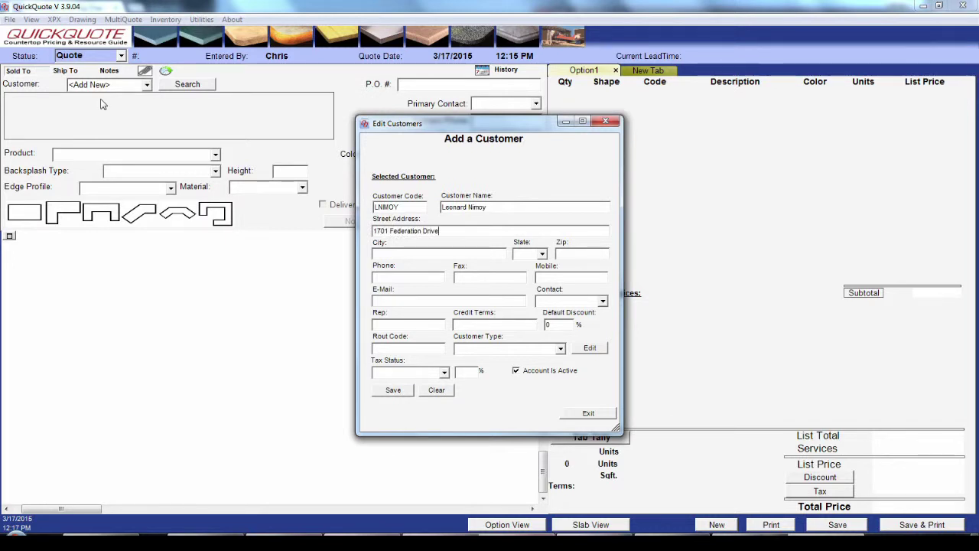
key(Tab)
text(Franklin)
key(Tab)
text(MA)
key(Tab)
Step: Fill in the customer's zip code, phone and fax numbers, mobile as N/A, and e-mail
key(Tab)
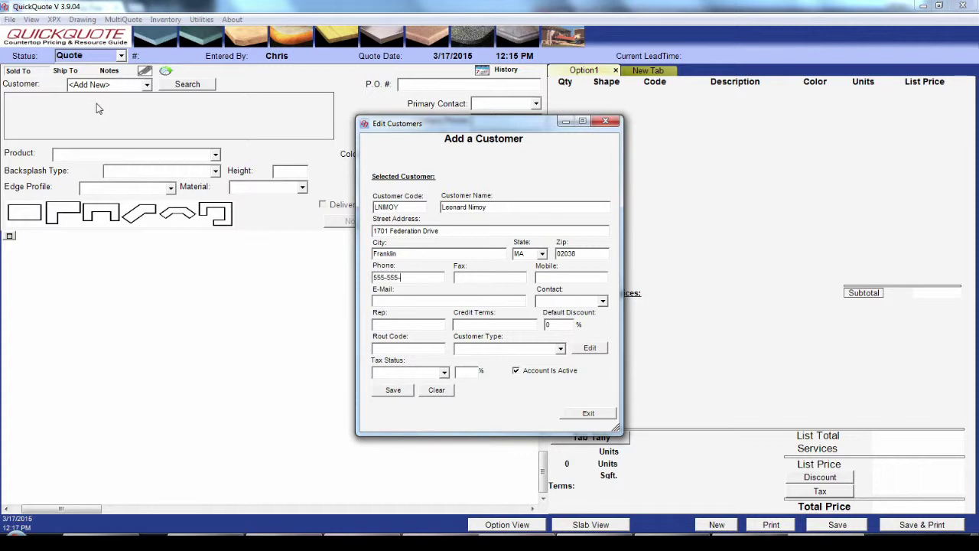
key(Tab)
key(Tab)
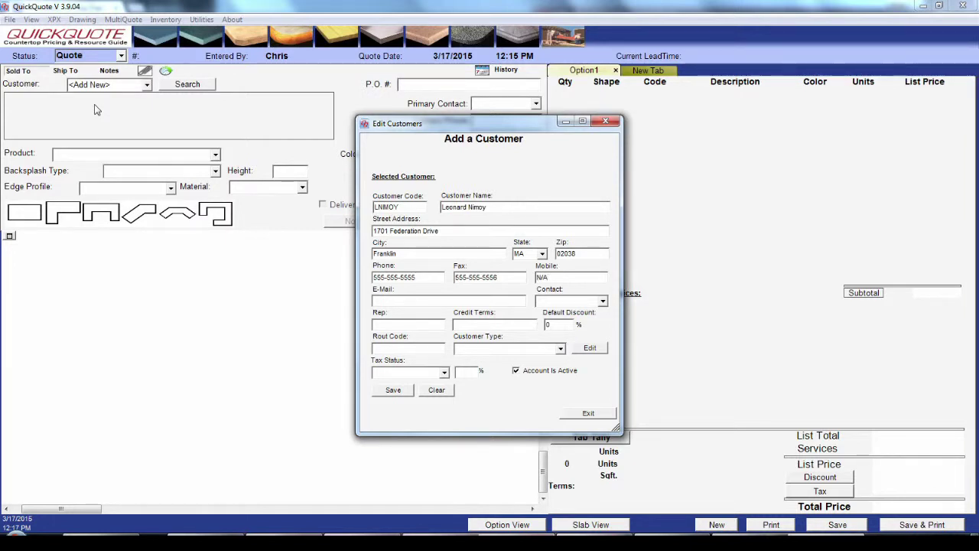
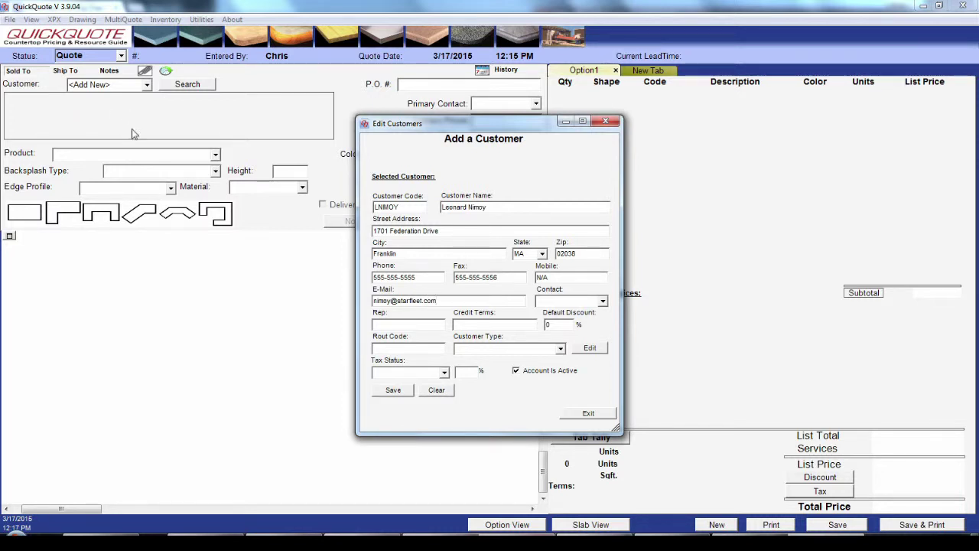
Step: Enter the contact and rep names, credit terms None and rout code N/A
click(596, 303)
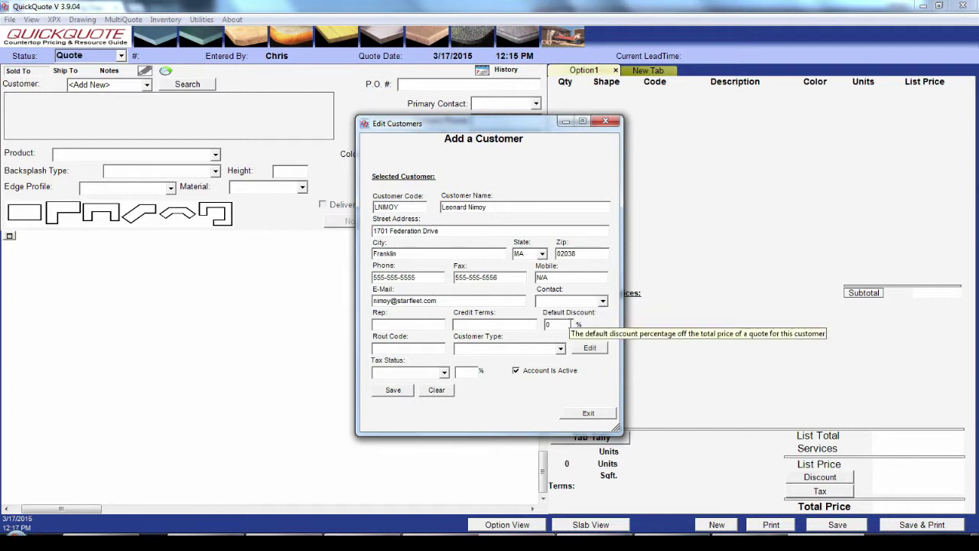
click(565, 325)
text(Scotty)
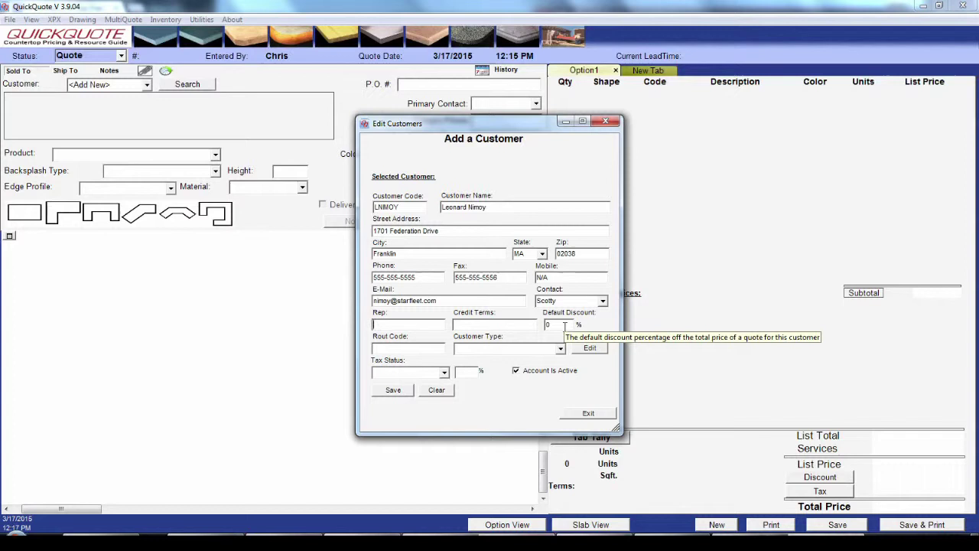
text(Chris)
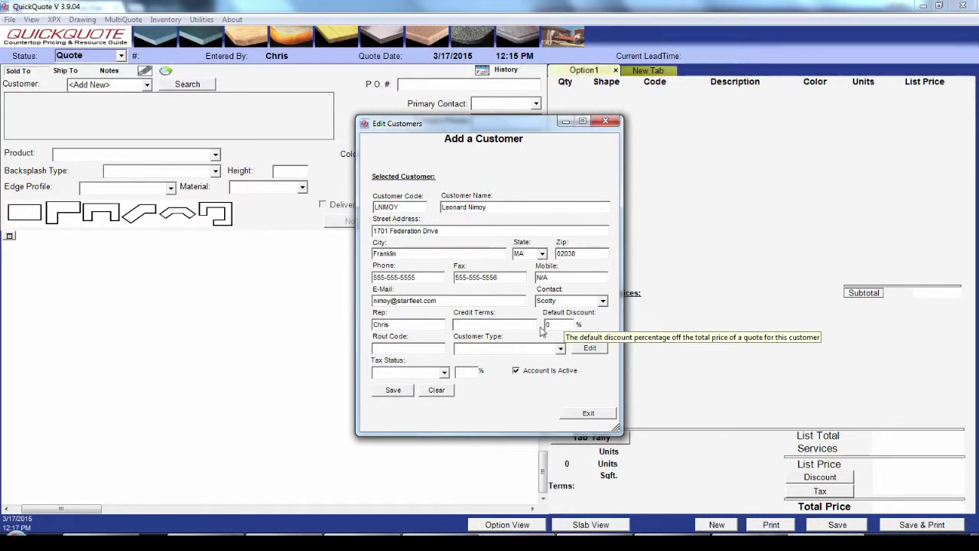
click(505, 325)
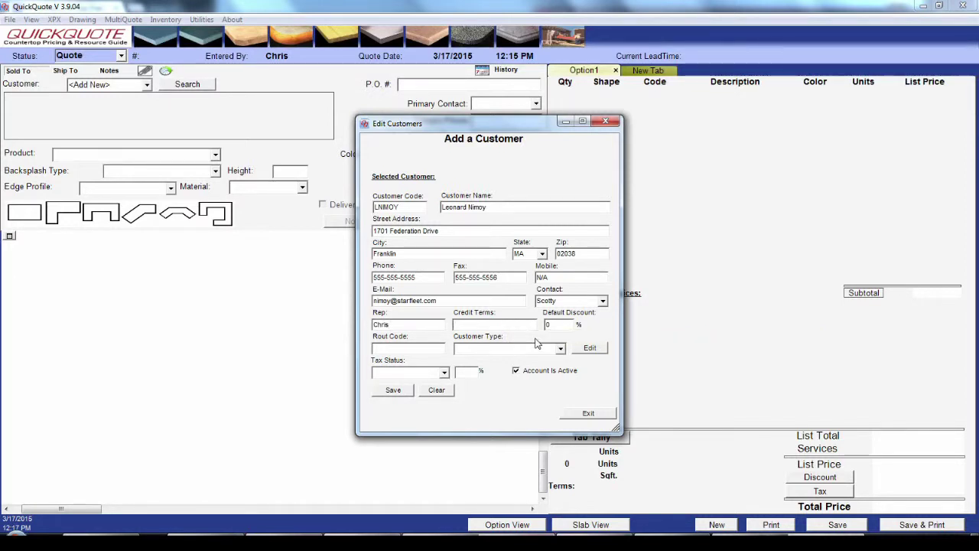
text(None)
key(Tab)
text(N/A)
click(561, 348)
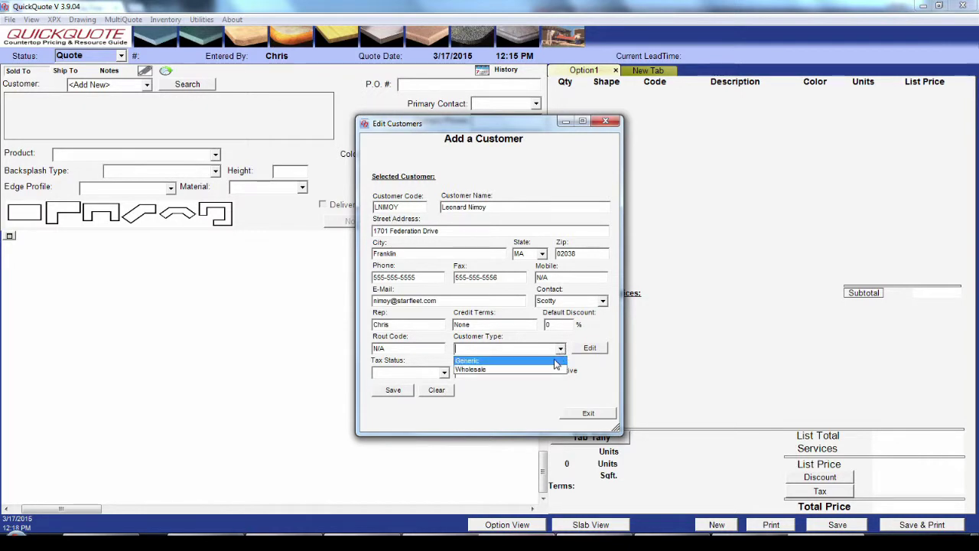
Step: Review the Wholesale customer type's pricing adjustments in the customer types editor, then exit it
click(600, 350)
click(600, 350)
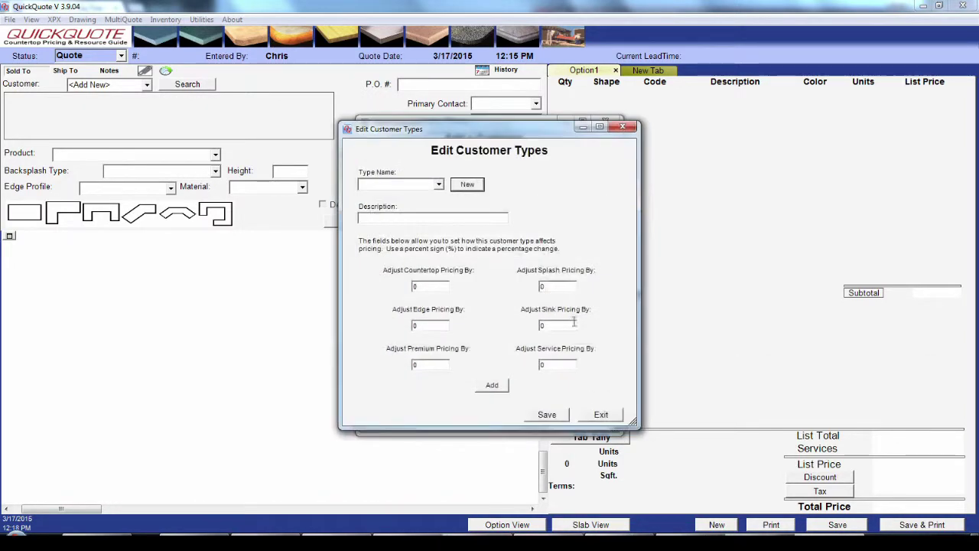
click(439, 184)
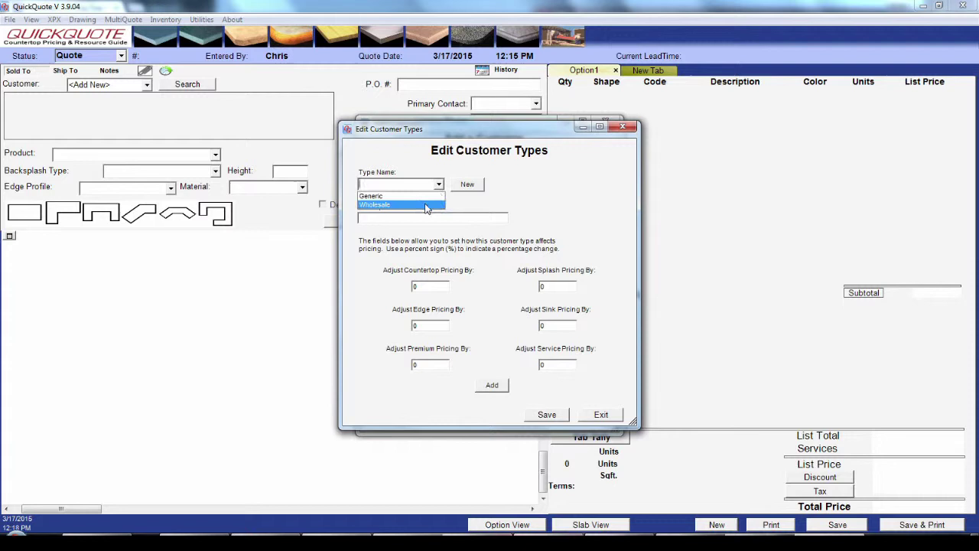
click(426, 205)
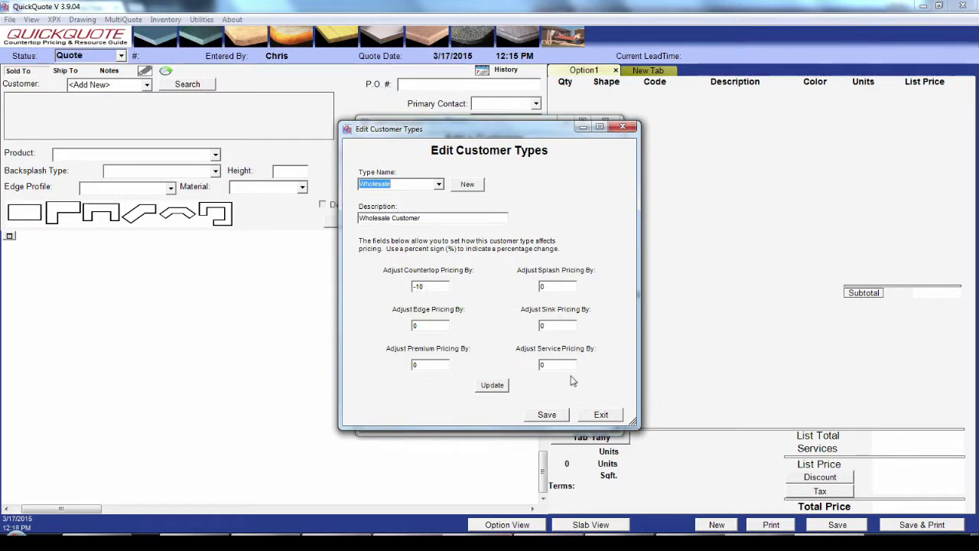
click(606, 415)
click(488, 314)
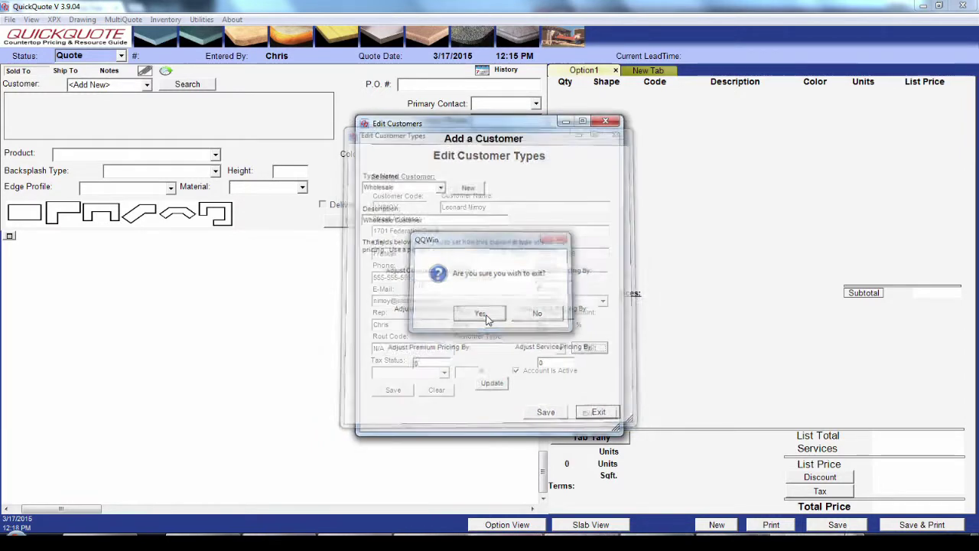
Step: Set customer type Generic and tax status Exempt, and save the customer
click(562, 350)
click(469, 360)
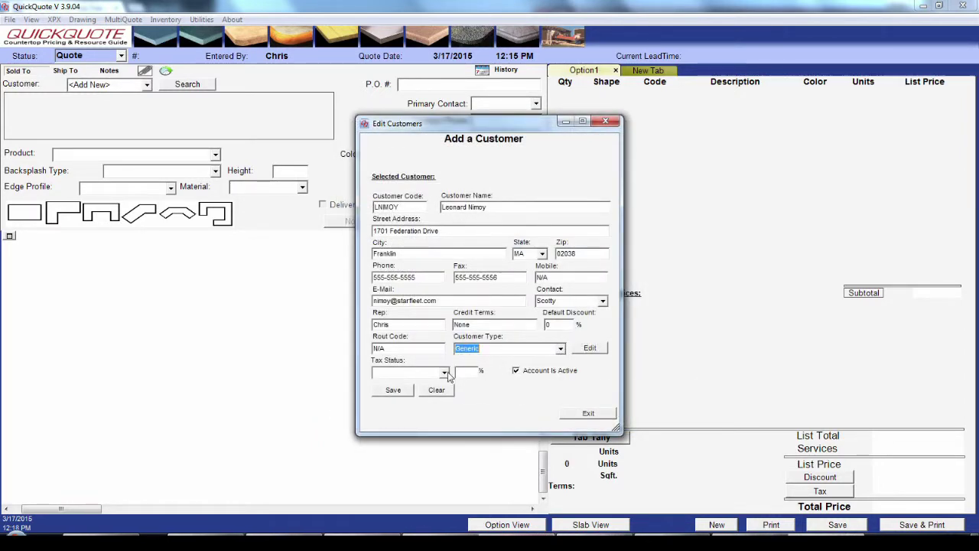
click(443, 373)
click(429, 385)
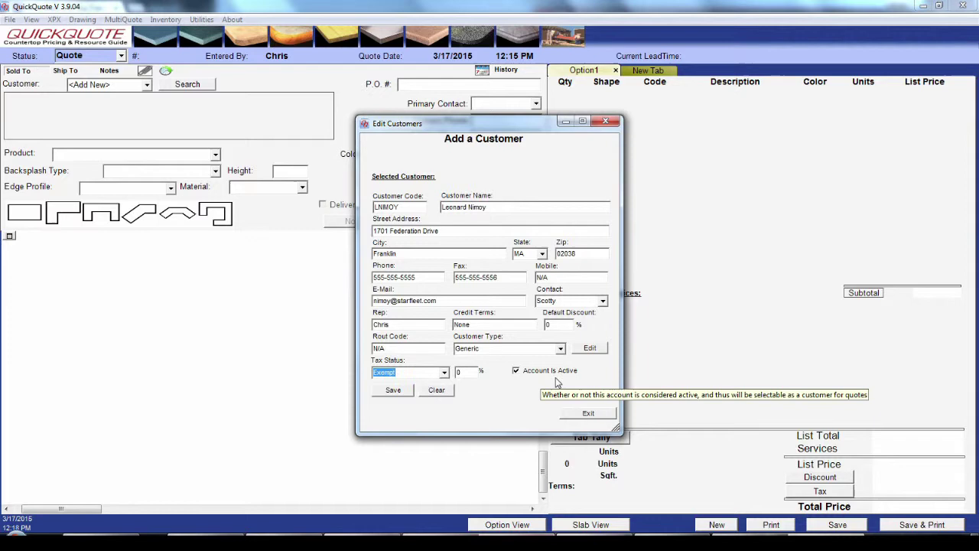
click(394, 391)
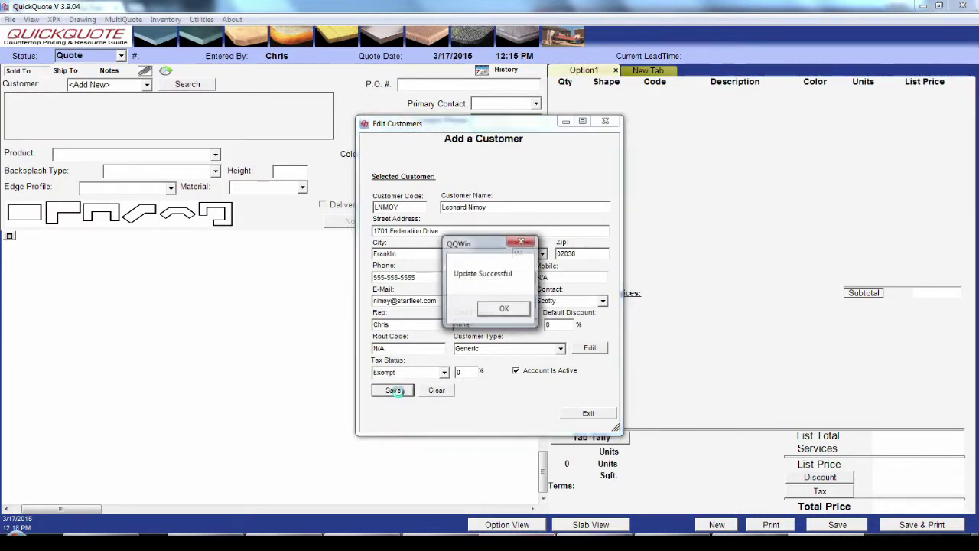
click(505, 309)
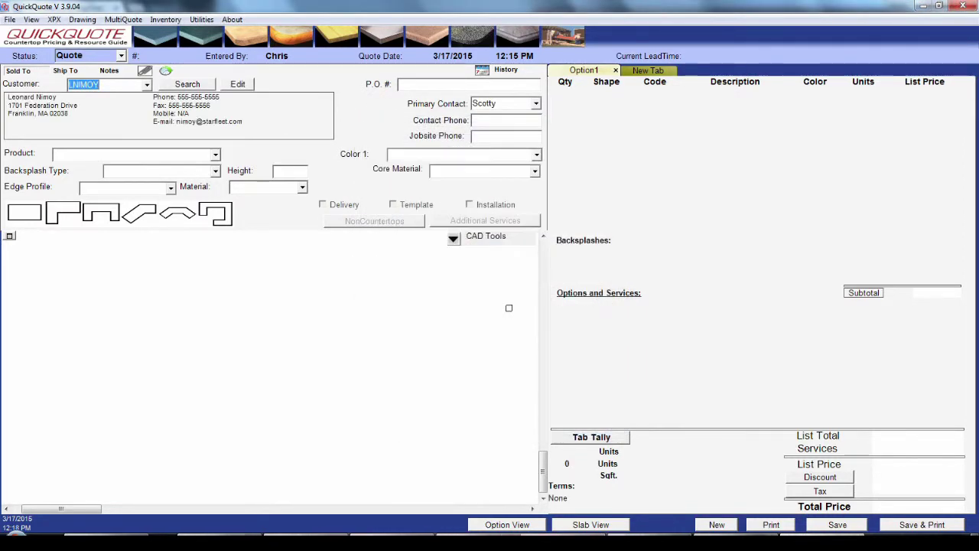
click(65, 72)
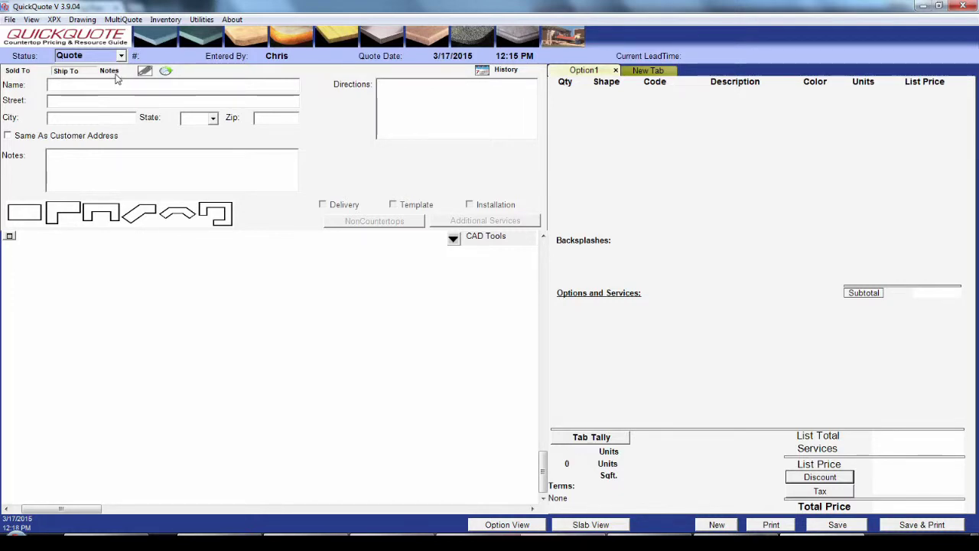
click(114, 74)
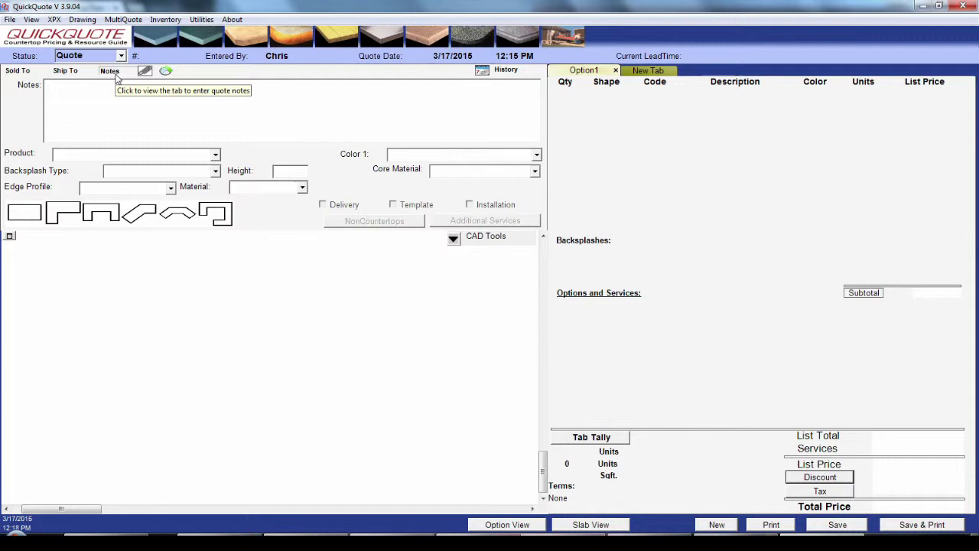
click(21, 72)
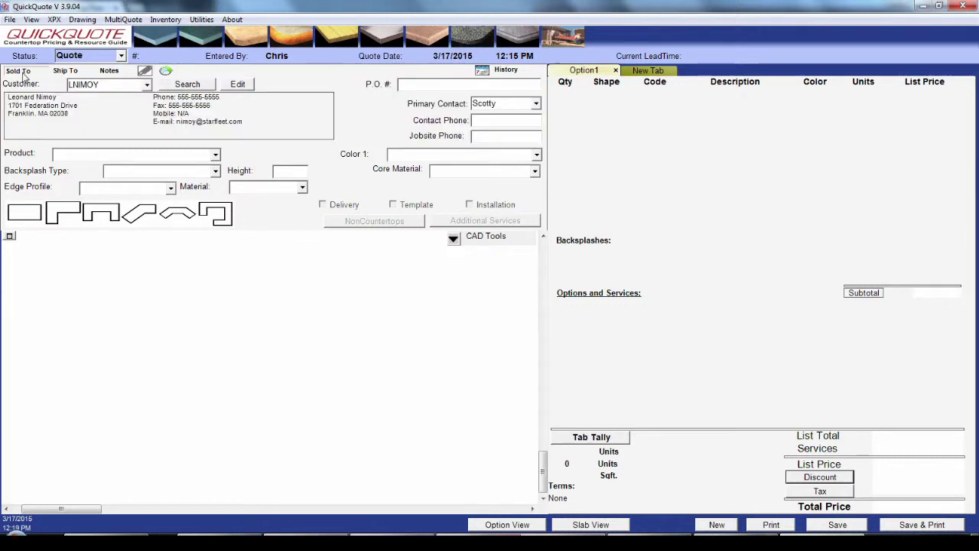
Step: Pick Caesarstone from the Product list, showing a 5-7 Business Days lead time
click(216, 154)
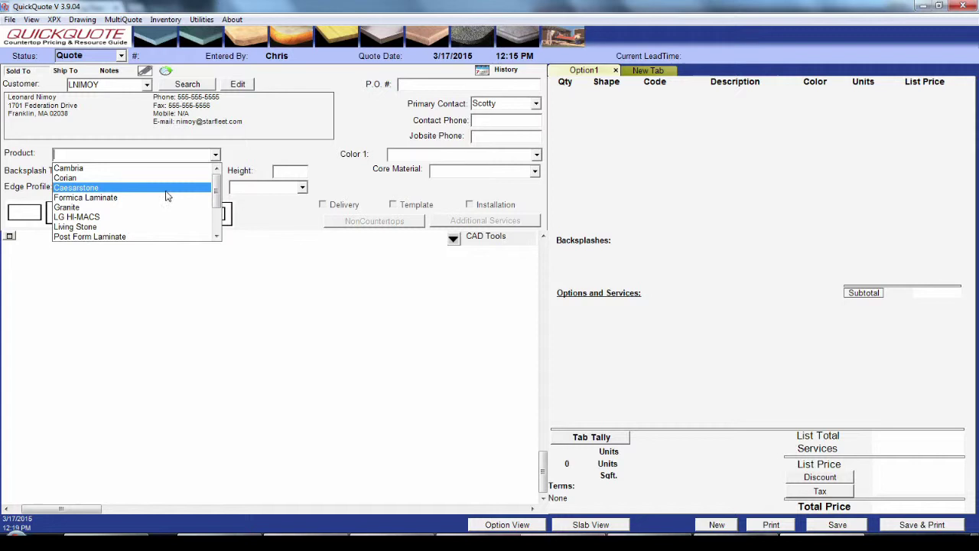
click(166, 192)
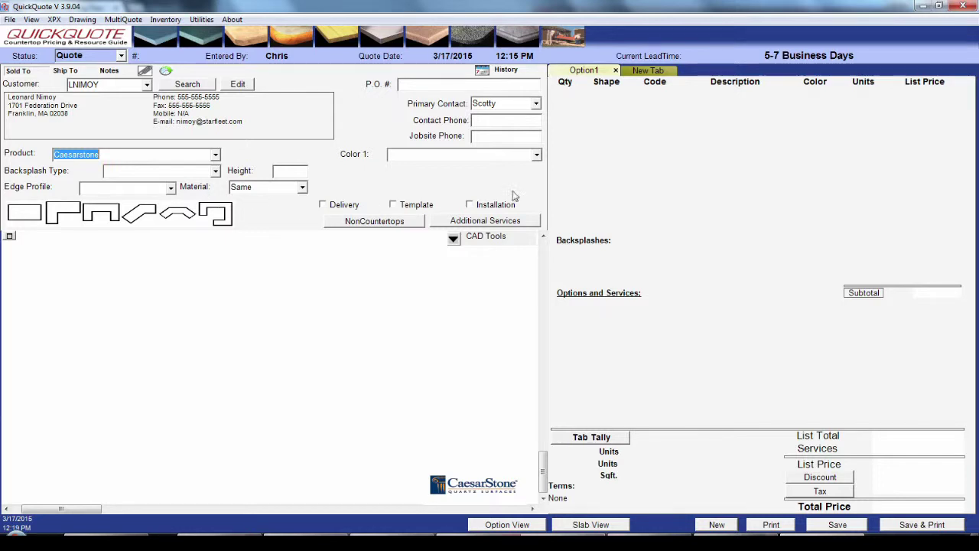
Step: Pick 6100 Absolute Noir from the Caesarstone colour list and choose the STD4 backsplash
click(538, 155)
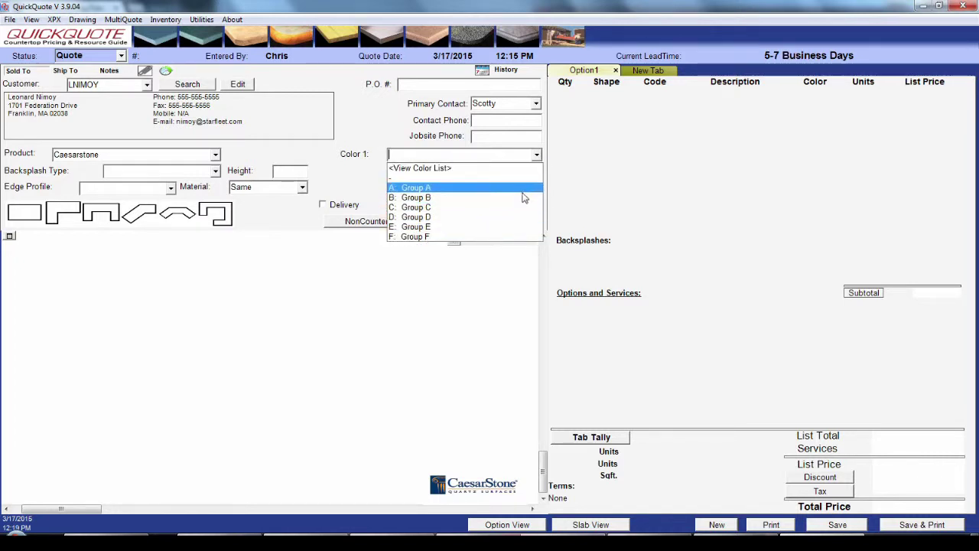
click(472, 170)
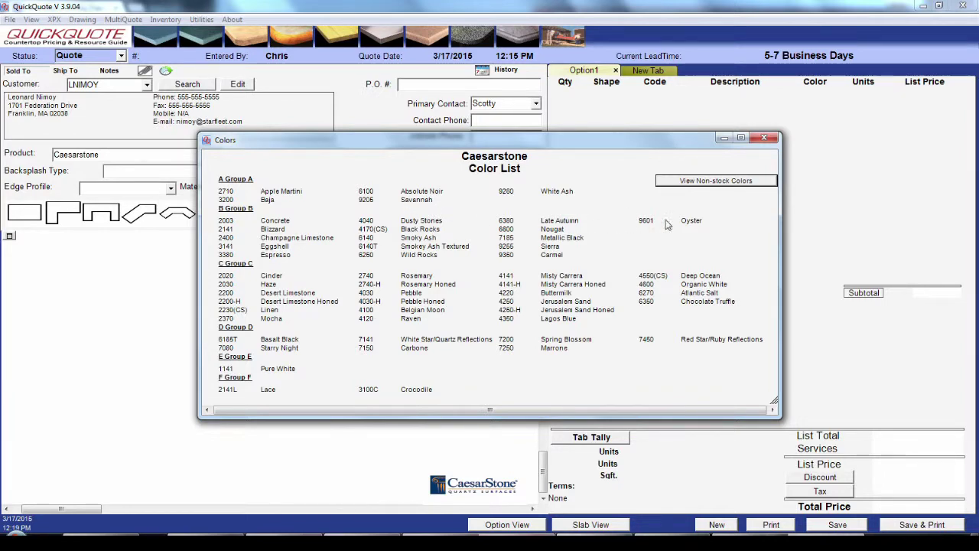
click(709, 182)
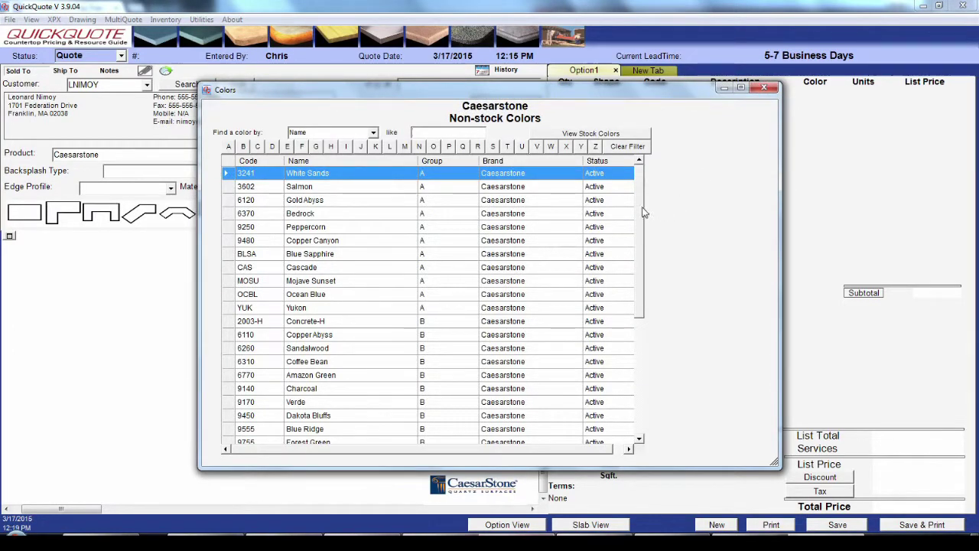
drag(640, 206, 645, 200)
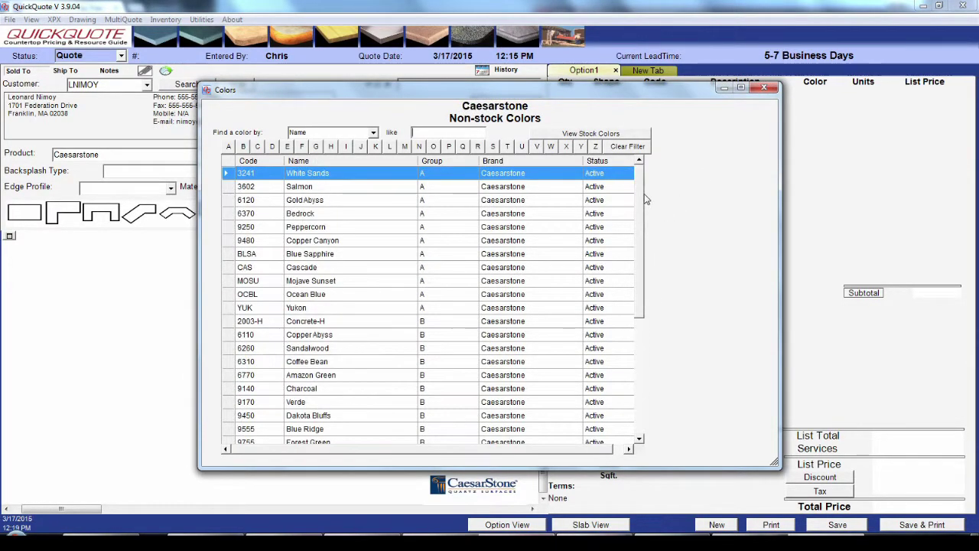
click(607, 138)
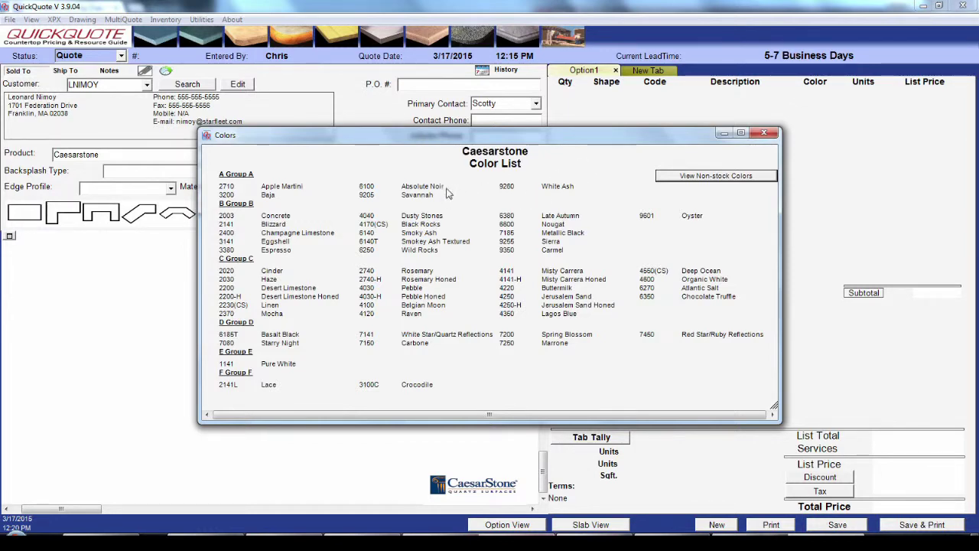
double_click(423, 187)
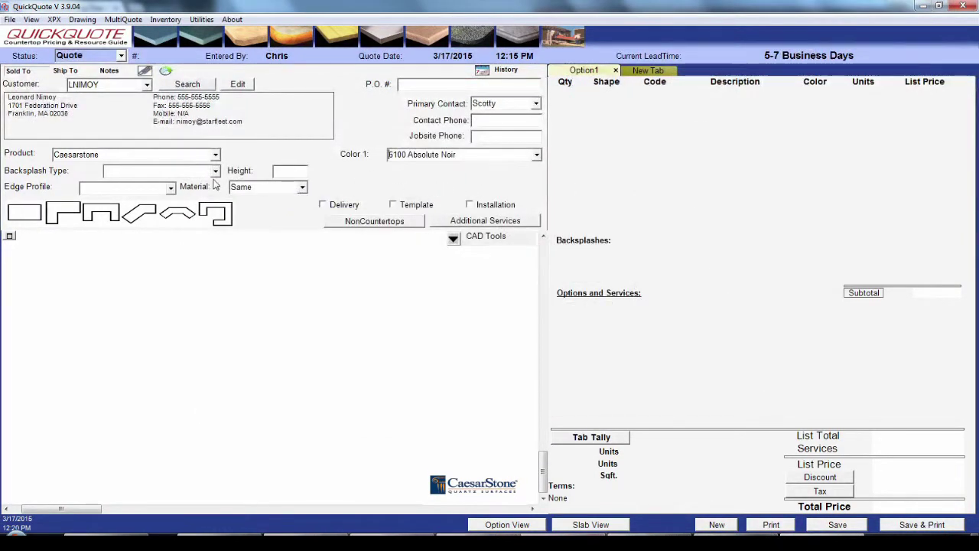
click(215, 172)
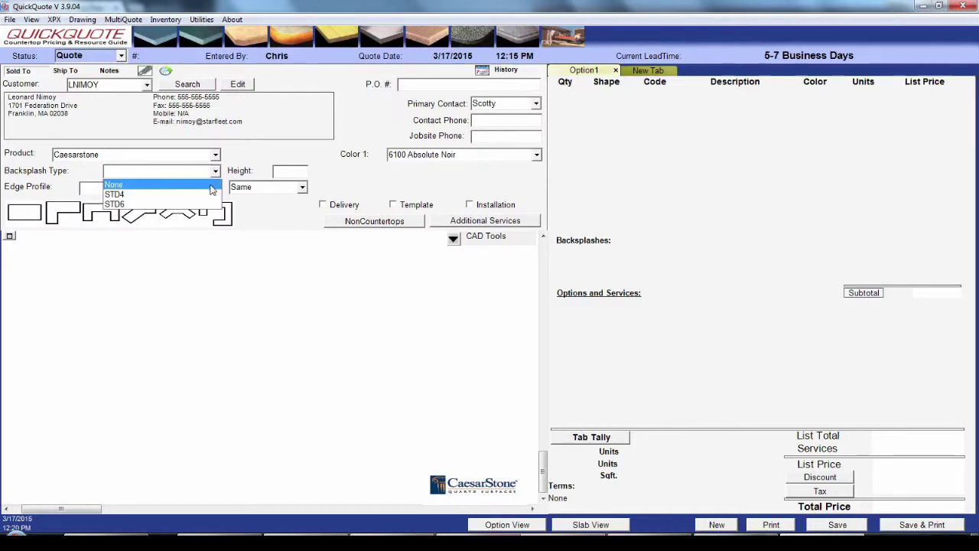
click(208, 195)
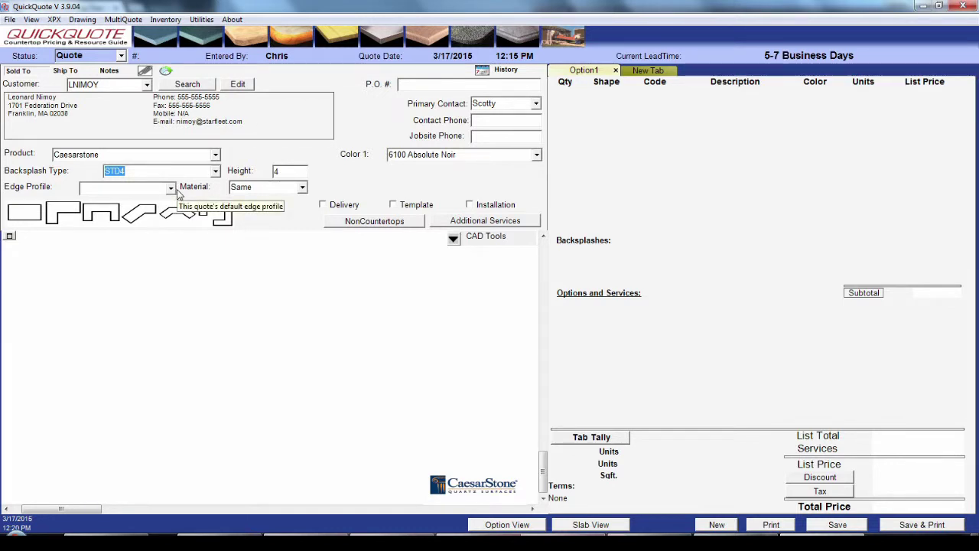
Step: Choose the Z30 pencil edge profile from the edge images, leaving Material on Same
click(174, 190)
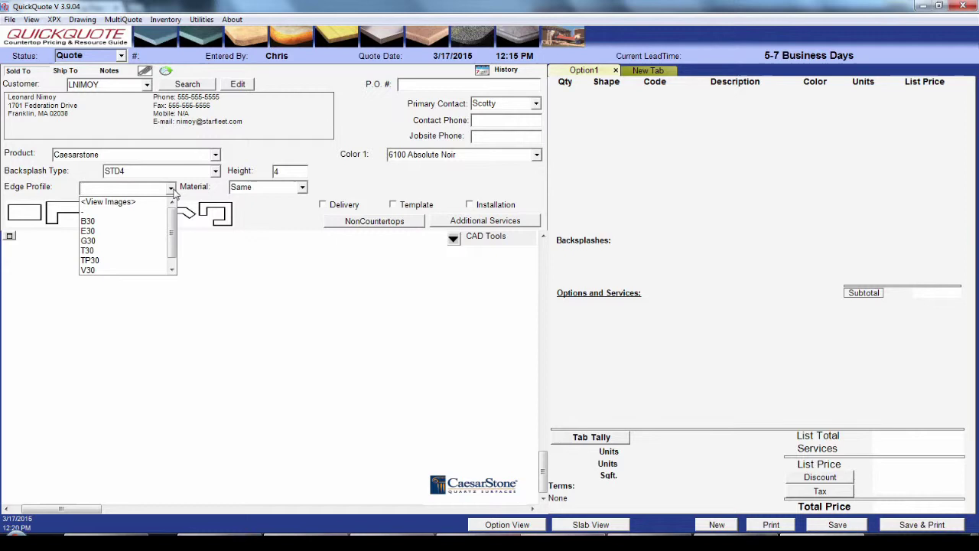
click(146, 202)
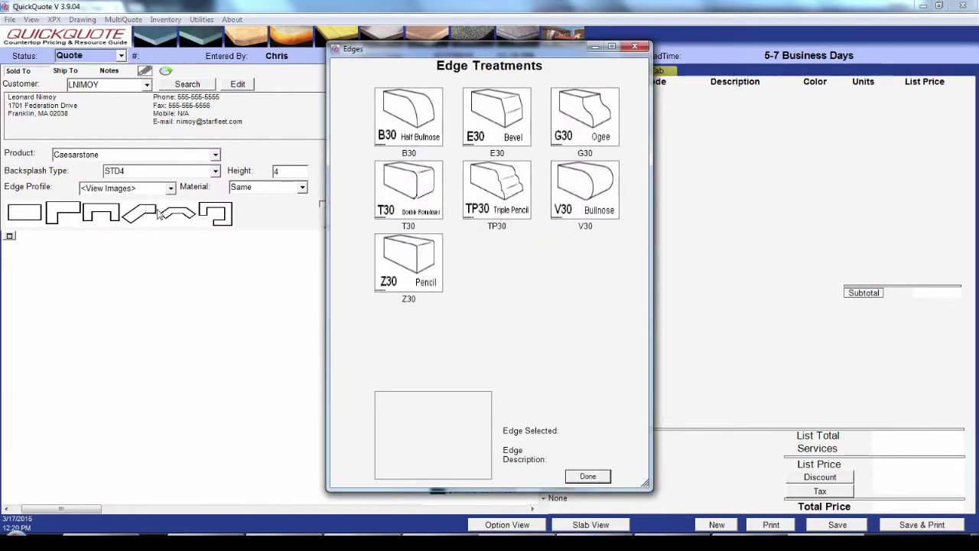
double_click(423, 283)
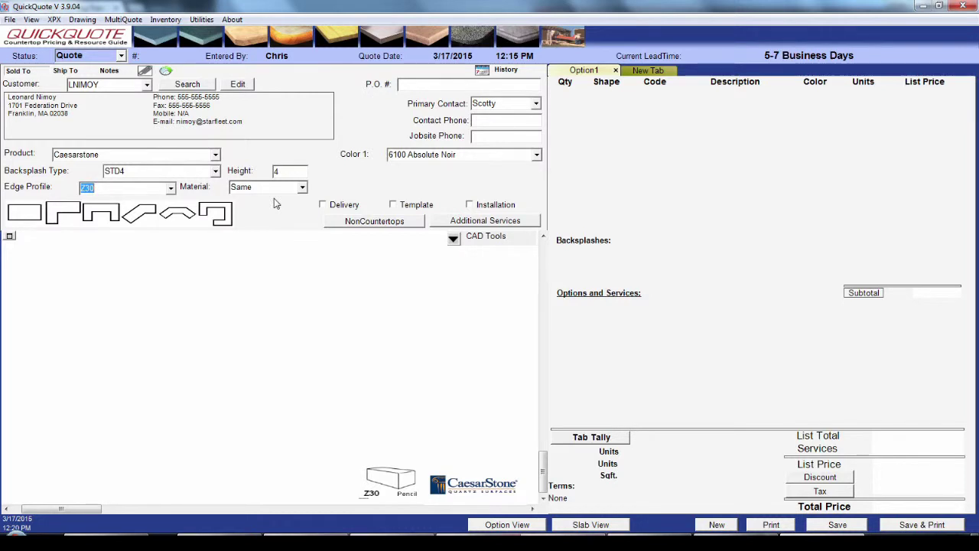
click(302, 189)
click(303, 197)
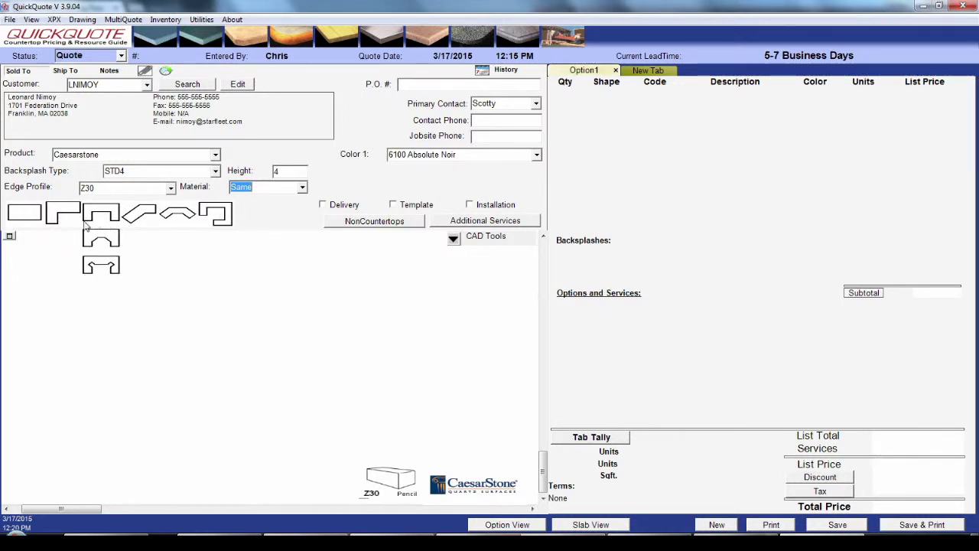
mouse_move(65, 221)
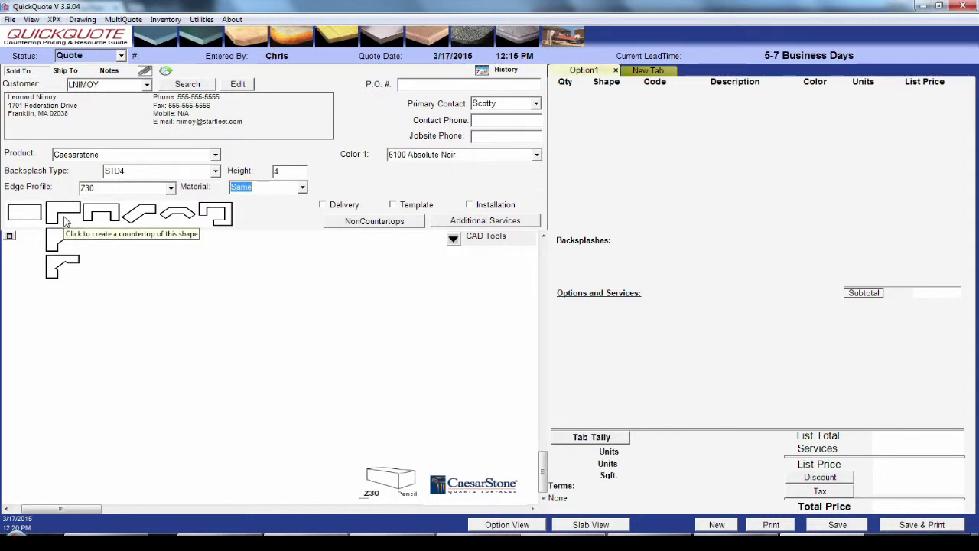
Step: Start an L-shaped countertop and enter side dimensions 45, 112 and 25
click(65, 222)
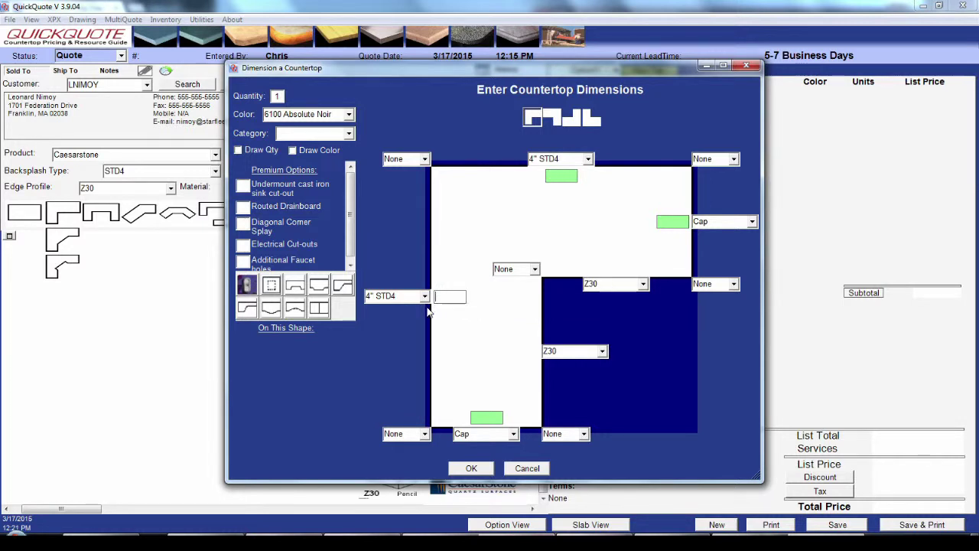
text(45)
key(Tab)
text(112)
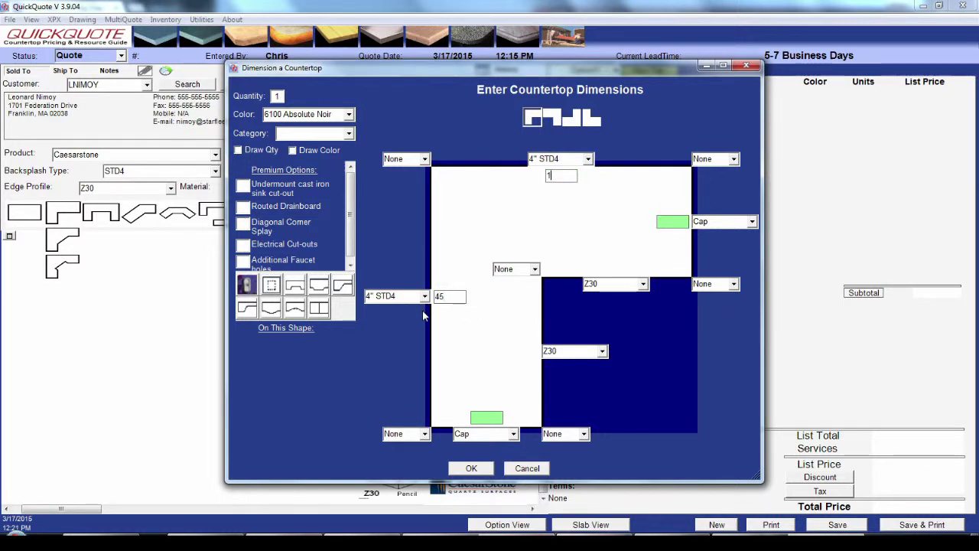
key(Tab)
text(25)
key(Tab)
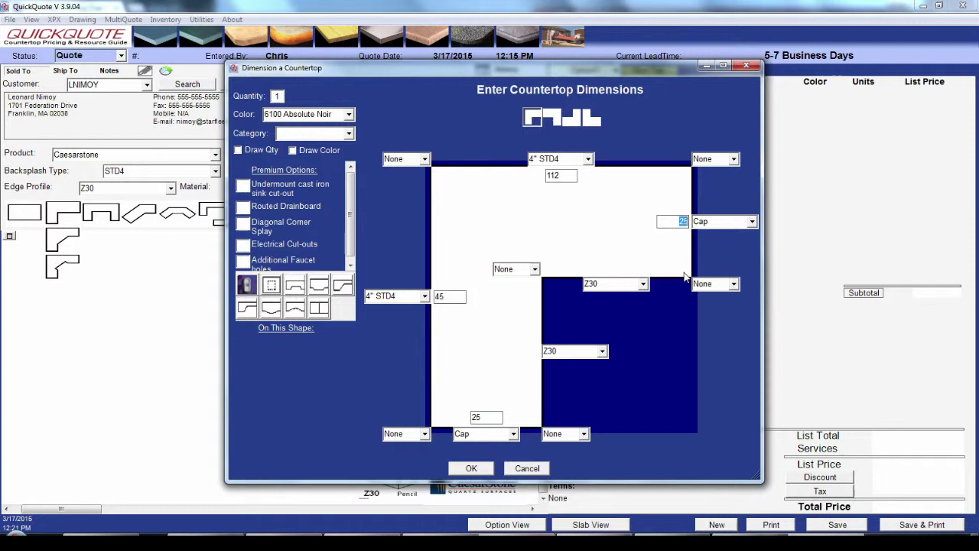
Step: Set the 112 top side to Wall and give the lower inner side a V30 bullnose edge
click(589, 159)
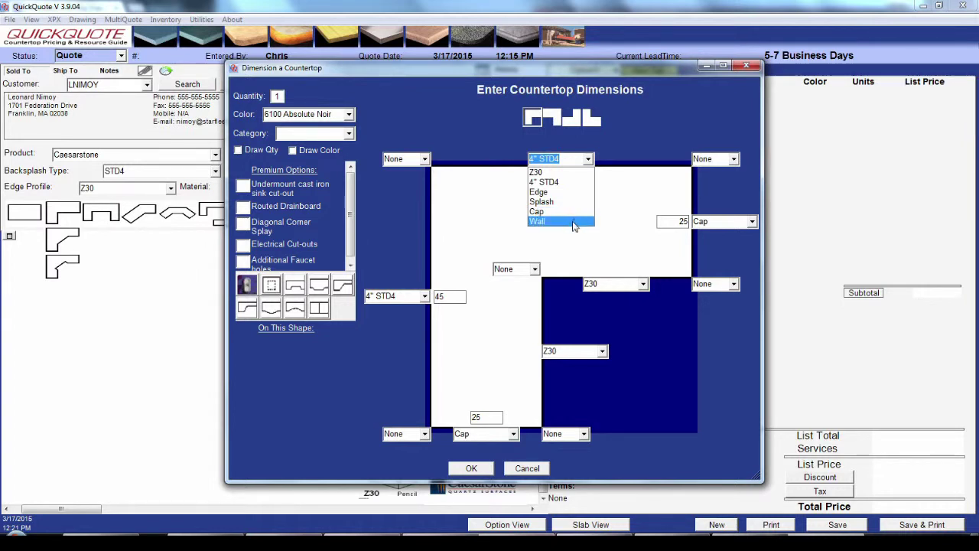
click(575, 222)
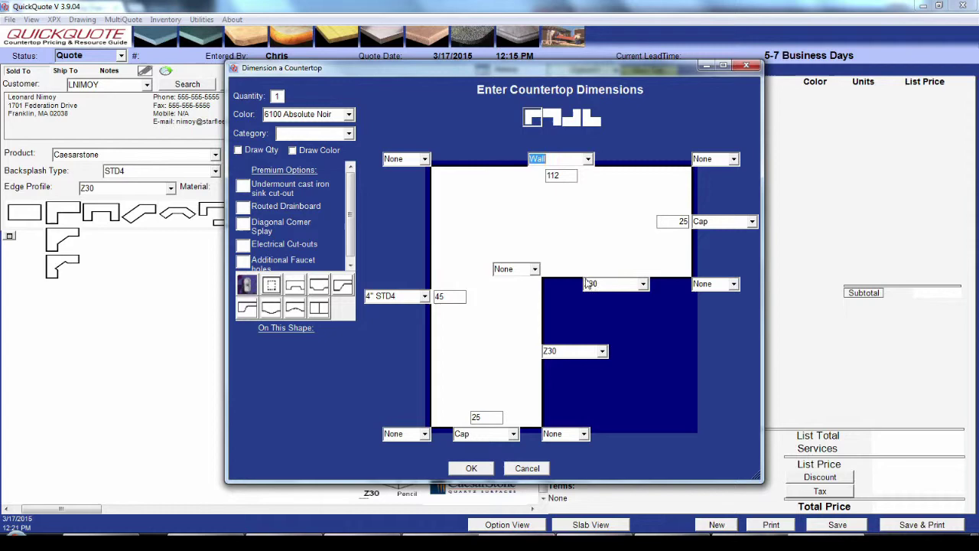
click(602, 350)
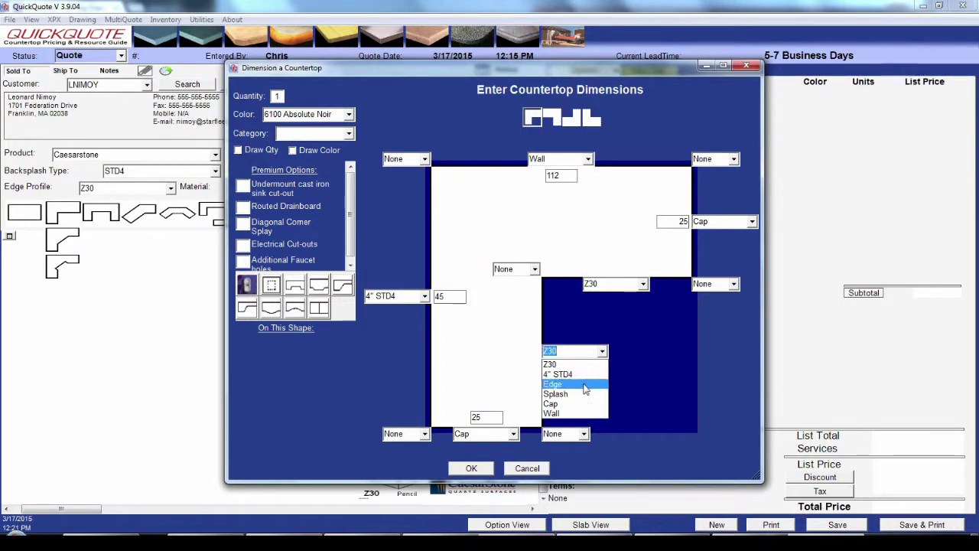
click(586, 385)
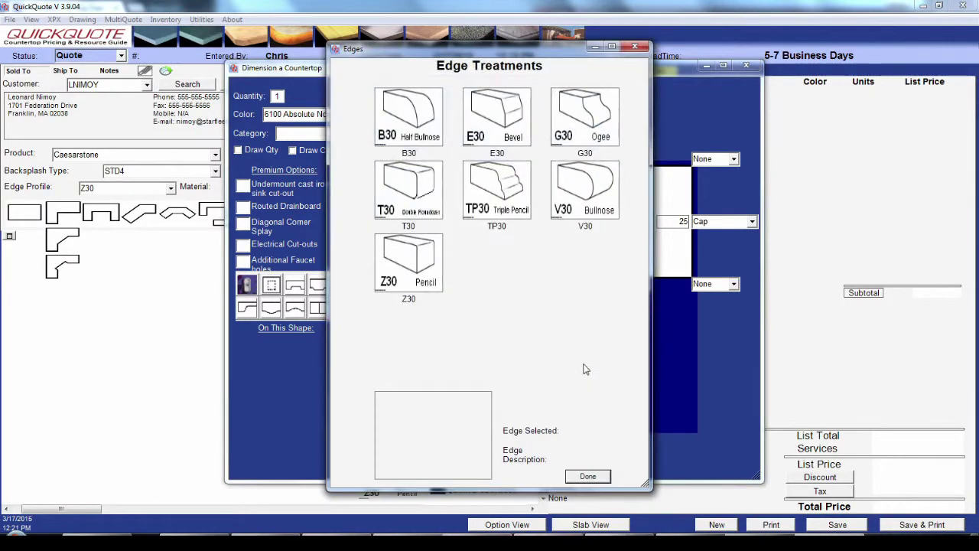
double_click(579, 211)
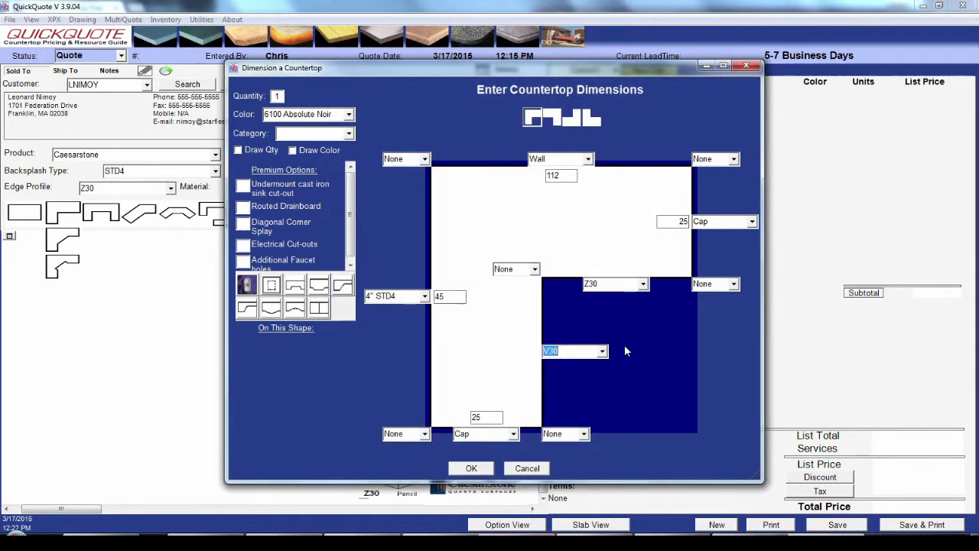
Step: Round the right corner and the short leg's bottom corner with 6" SR6 radii
click(733, 284)
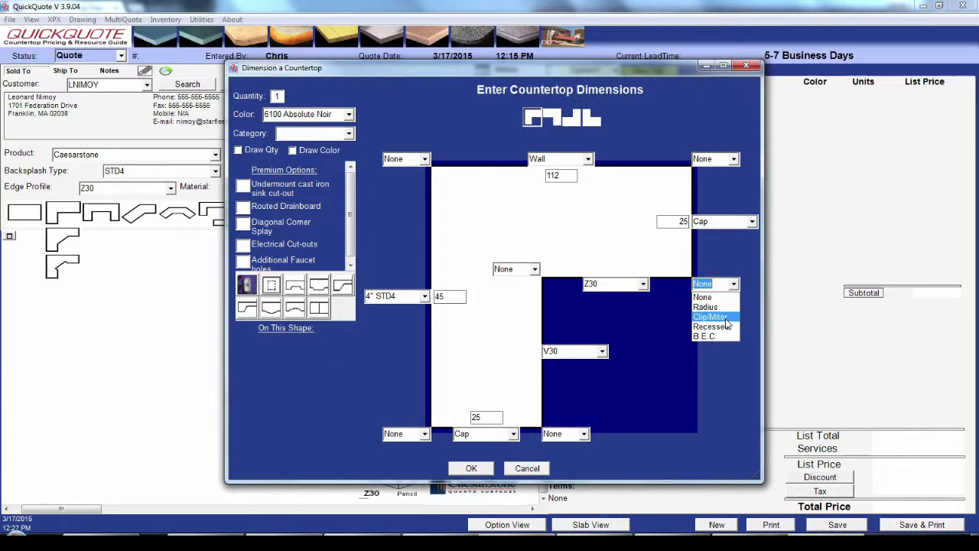
click(727, 307)
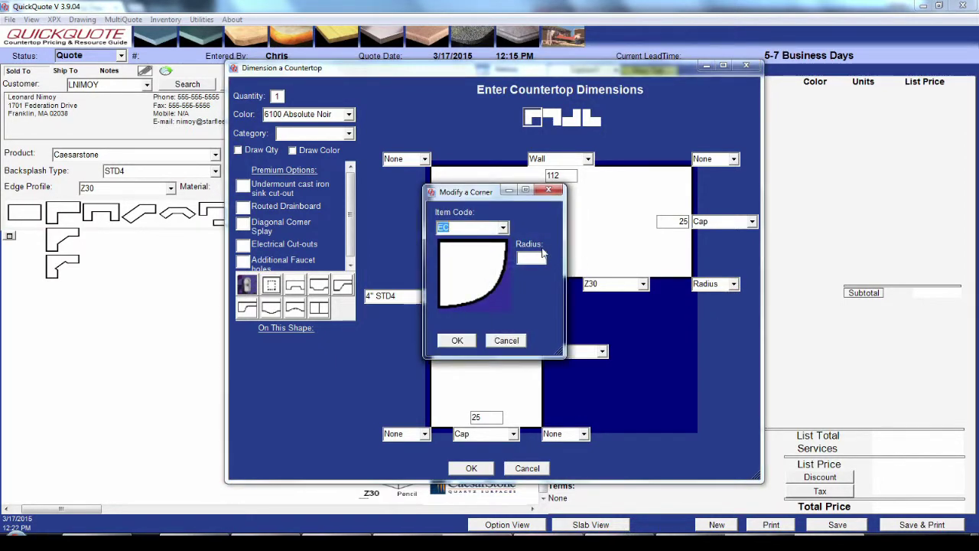
click(503, 228)
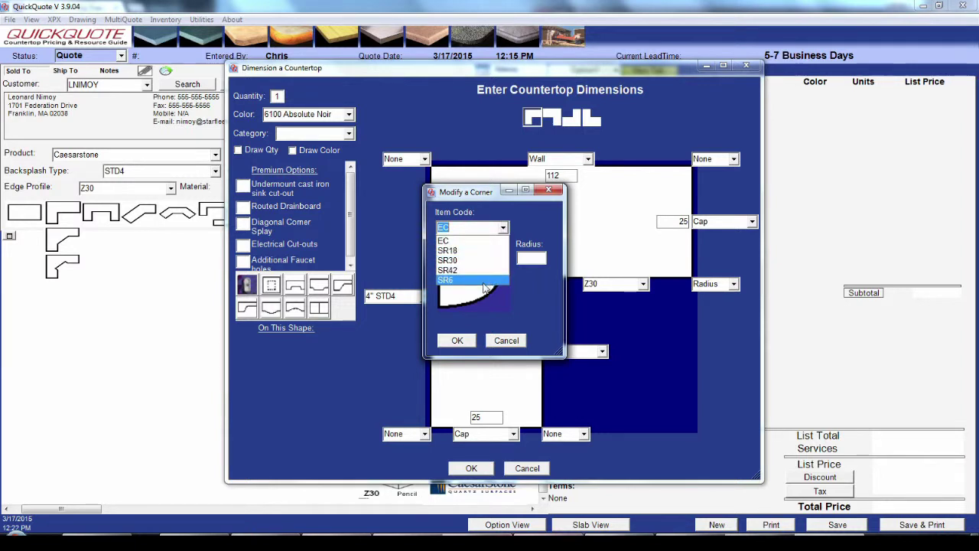
click(484, 283)
click(538, 258)
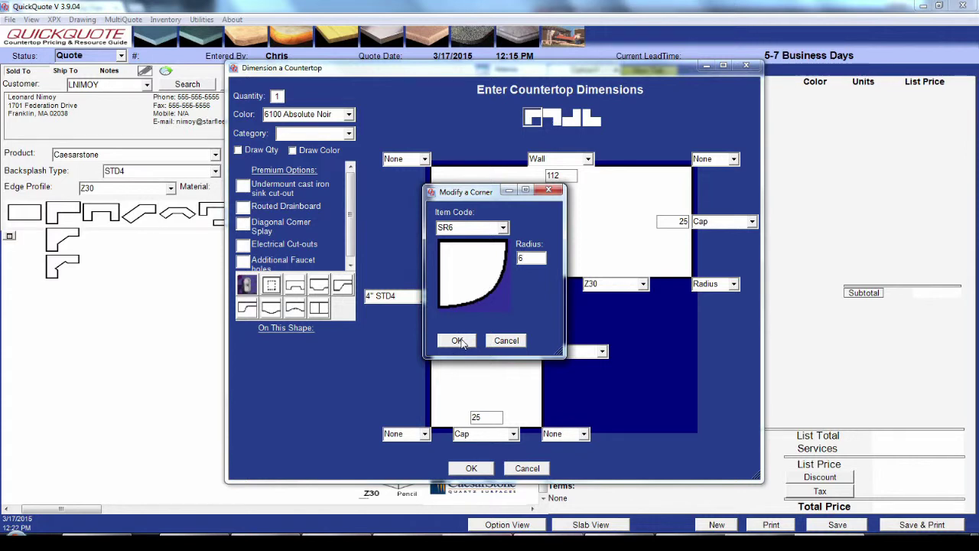
click(459, 342)
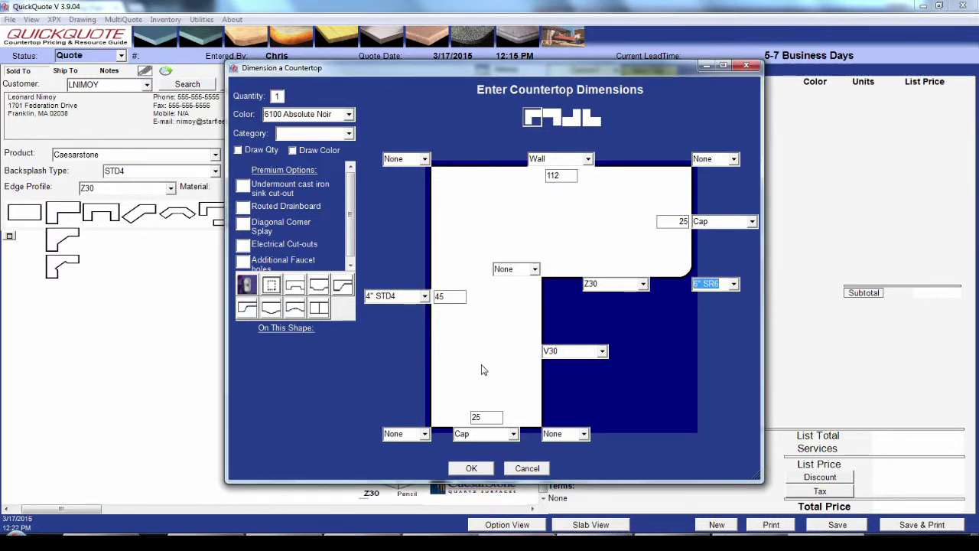
click(583, 434)
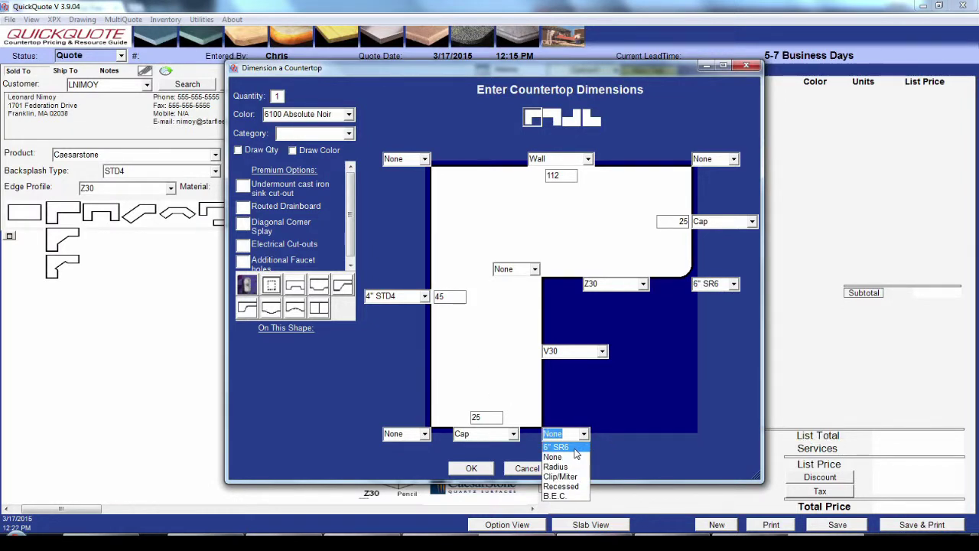
click(575, 449)
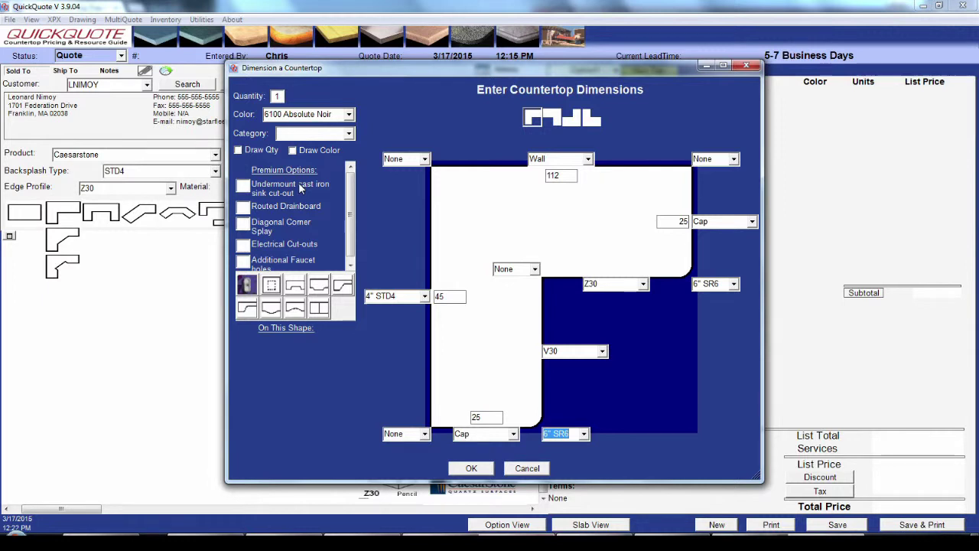
Step: Add an undermount cast iron sink cut-out, keep 6100 Absolute Noir, and set Category to None
click(242, 186)
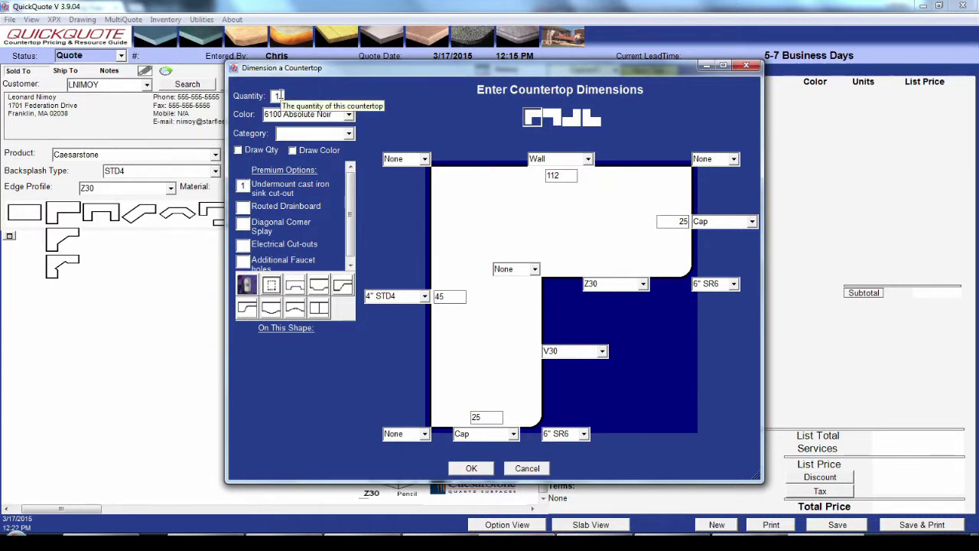
click(350, 115)
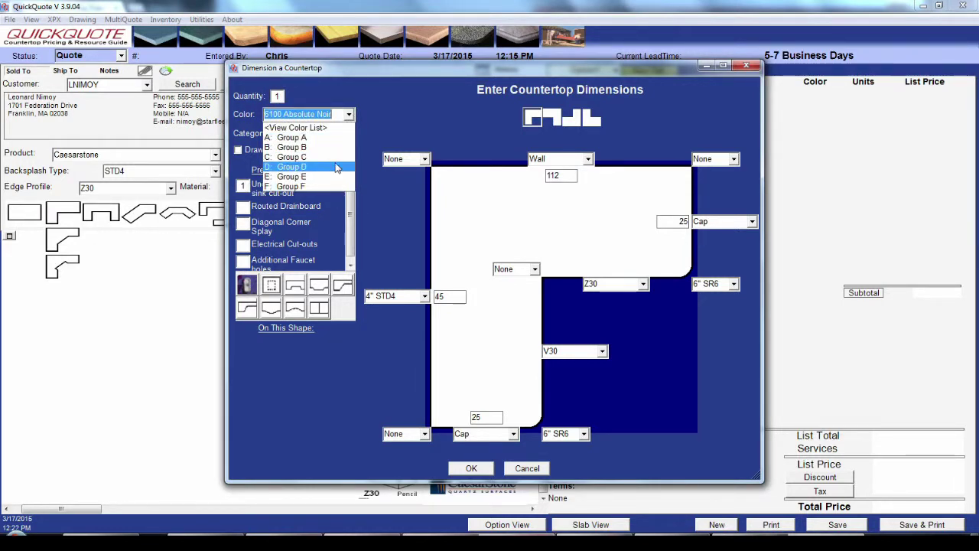
click(365, 117)
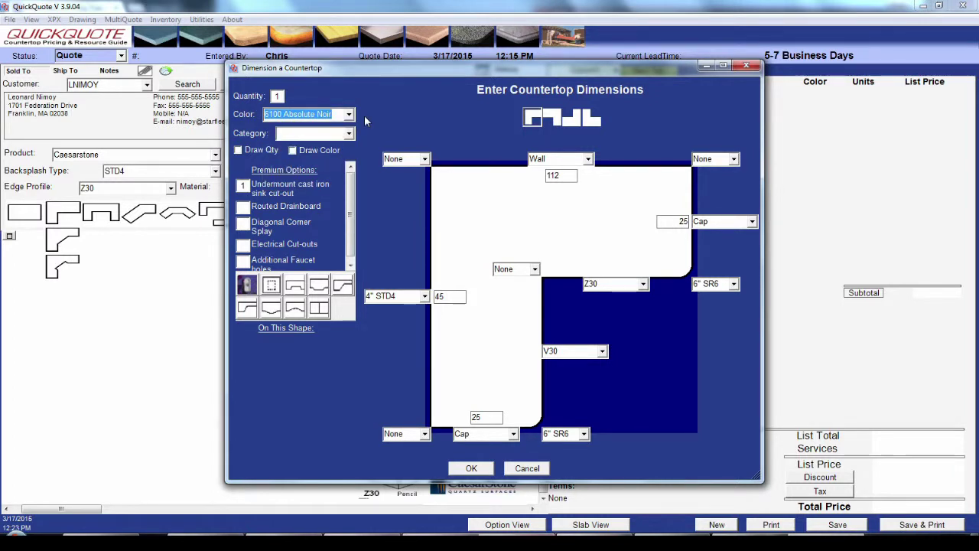
click(350, 134)
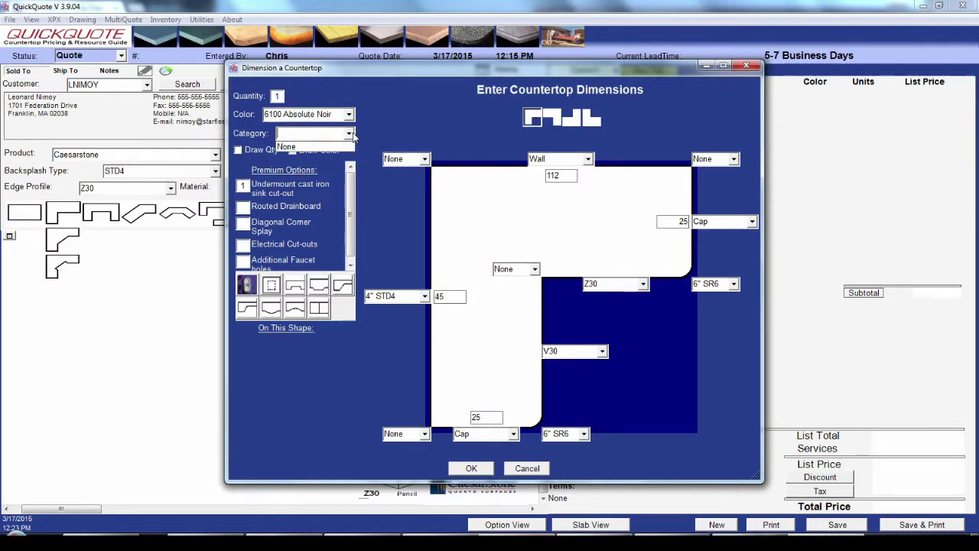
click(351, 134)
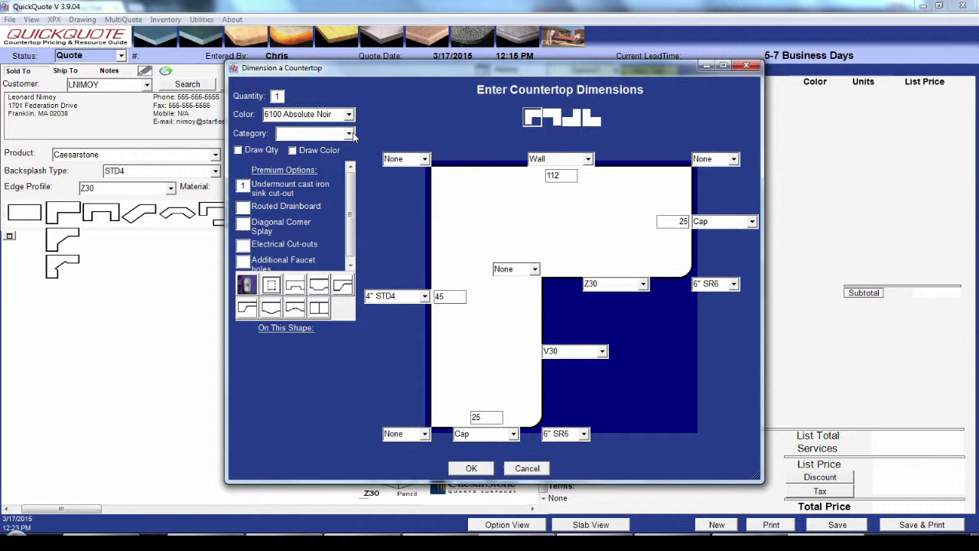
click(350, 134)
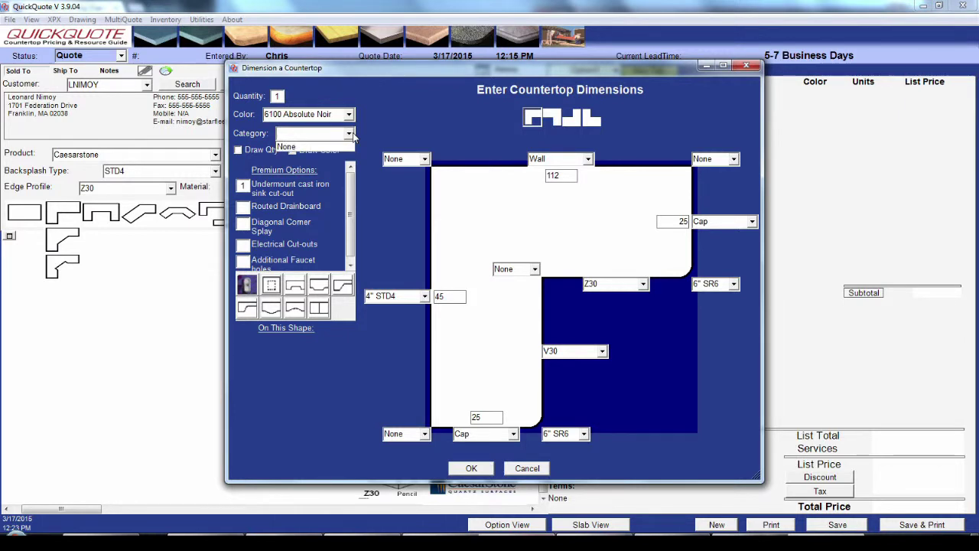
click(349, 149)
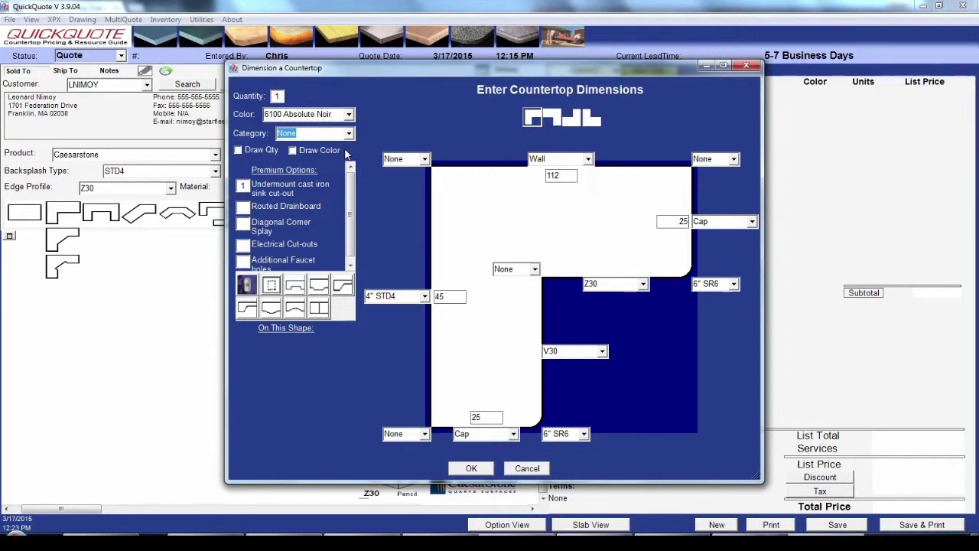
Step: Apply the countertop dimensions so the quote itemises corners and sink cut-out at $1,045.33
click(481, 469)
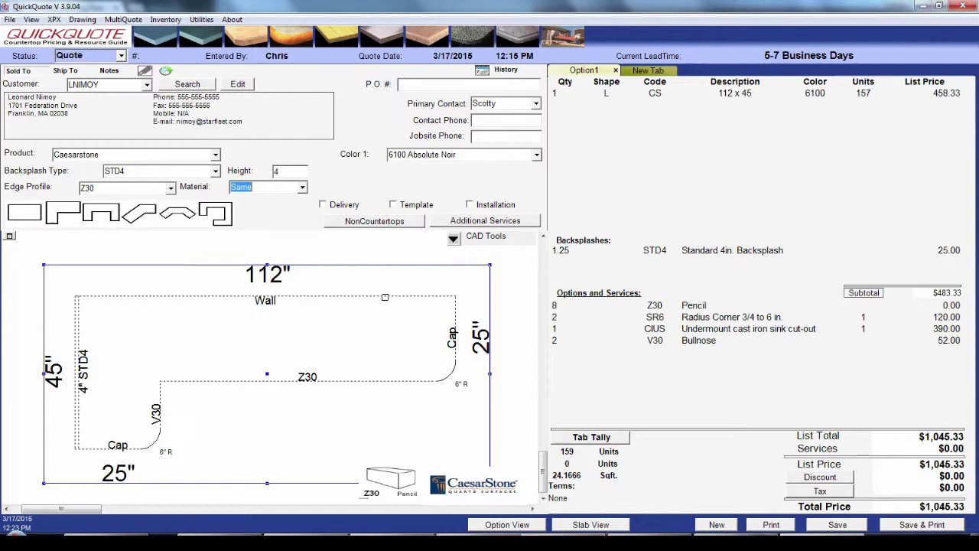
double_click(384, 297)
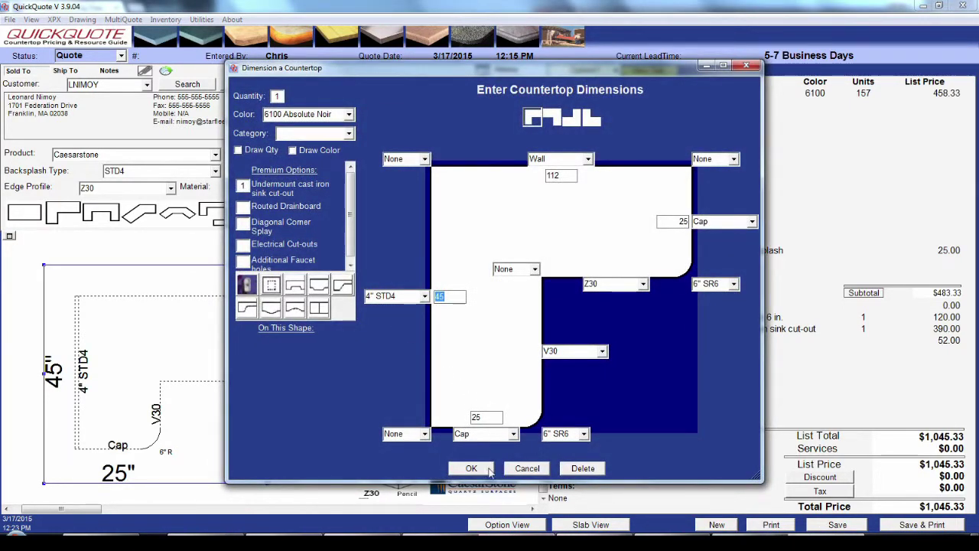
click(479, 472)
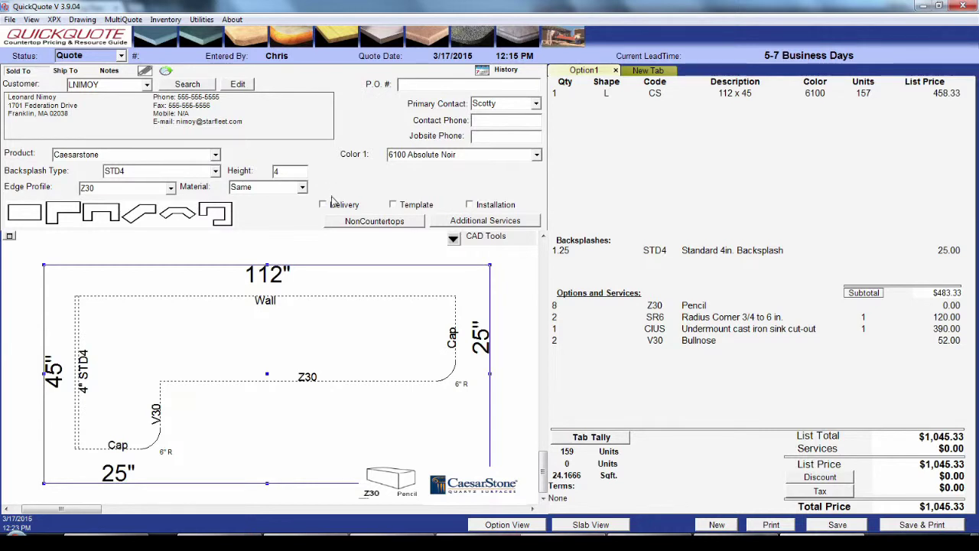
Step: Add template/service trip, installation and $500 Remove and Dispose, bringing the total to $2,399.50
click(393, 205)
click(470, 205)
click(528, 225)
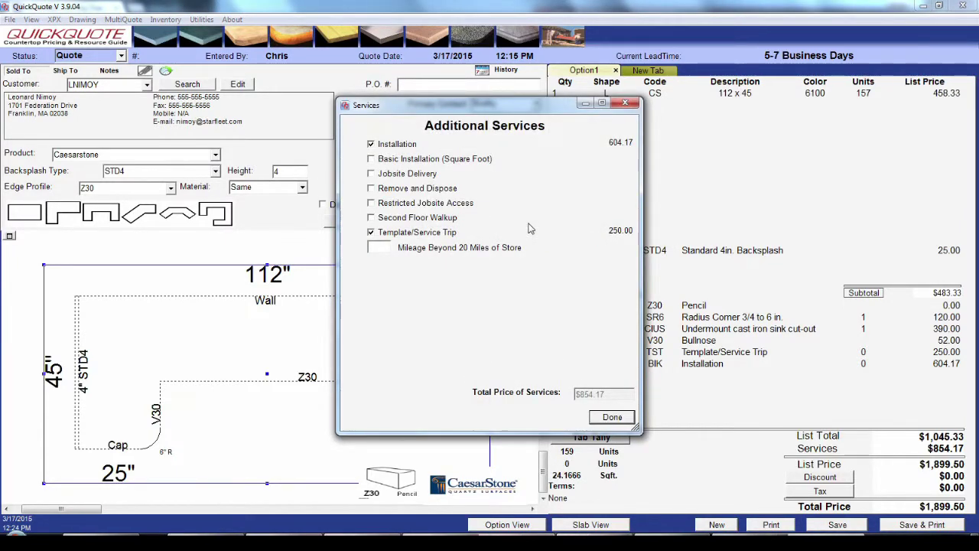
click(378, 191)
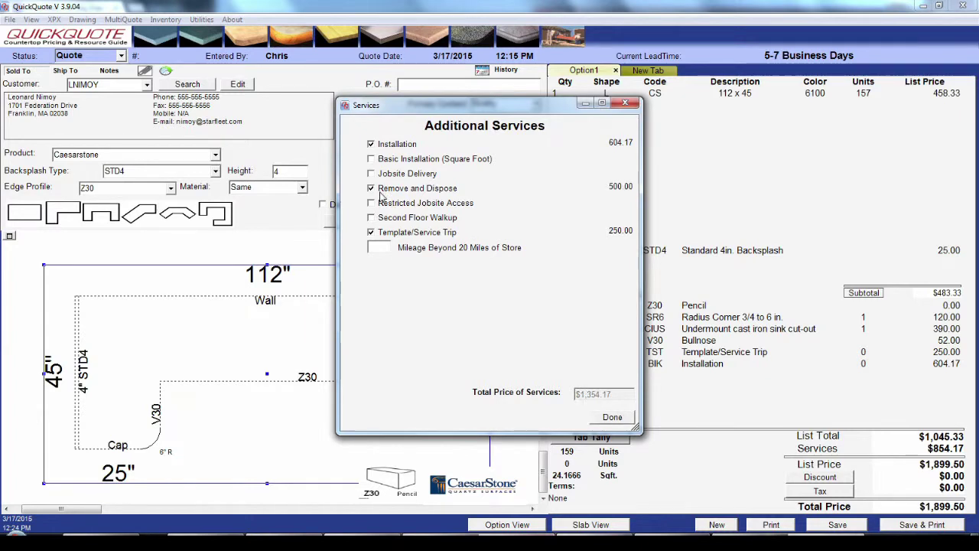
click(612, 419)
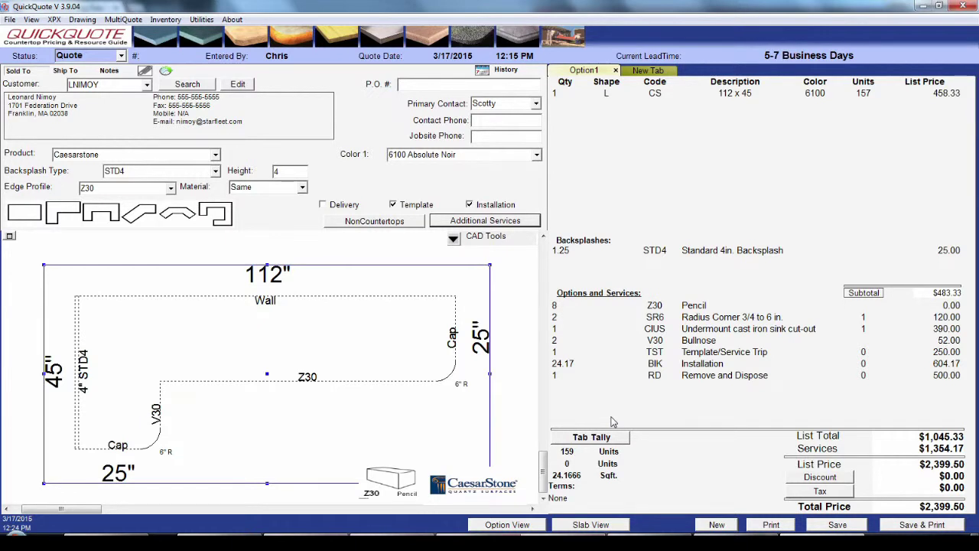
Step: Add a 511-702 Double Bowl Anthracite sink as a non-countertop item priced at 0.00
click(411, 224)
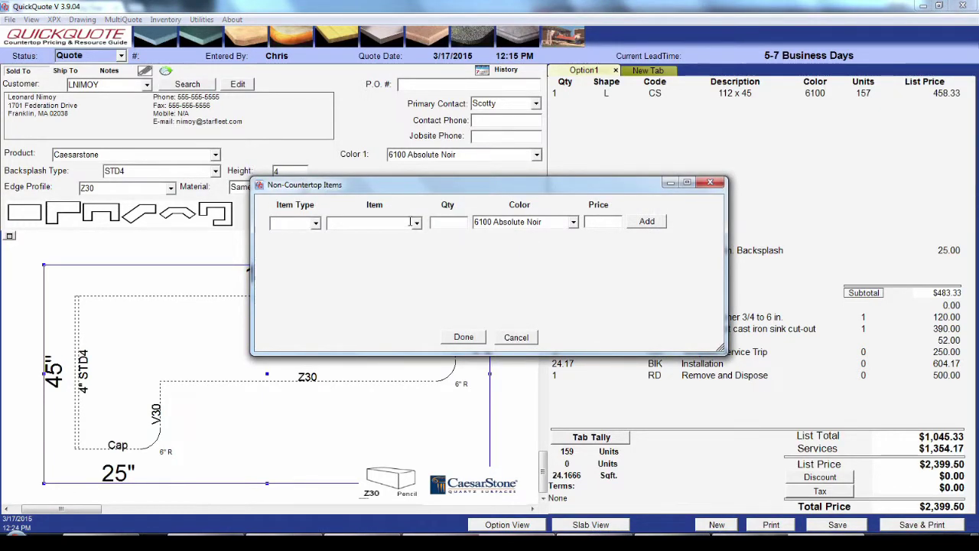
click(315, 224)
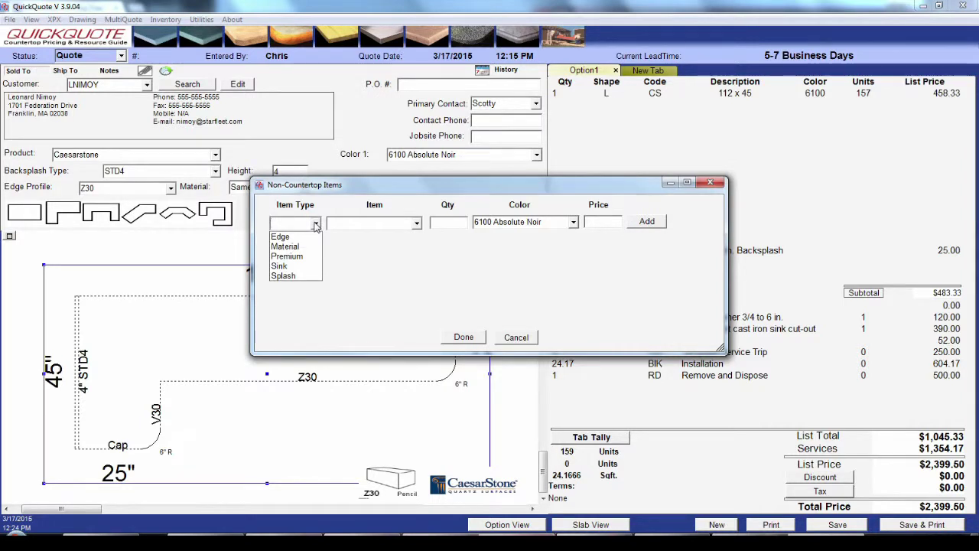
click(308, 266)
click(417, 223)
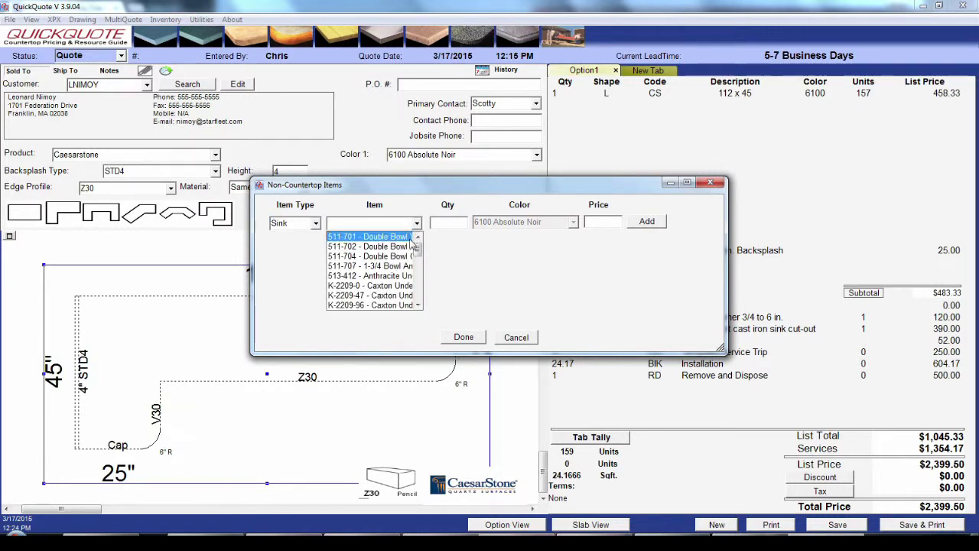
click(409, 254)
click(450, 223)
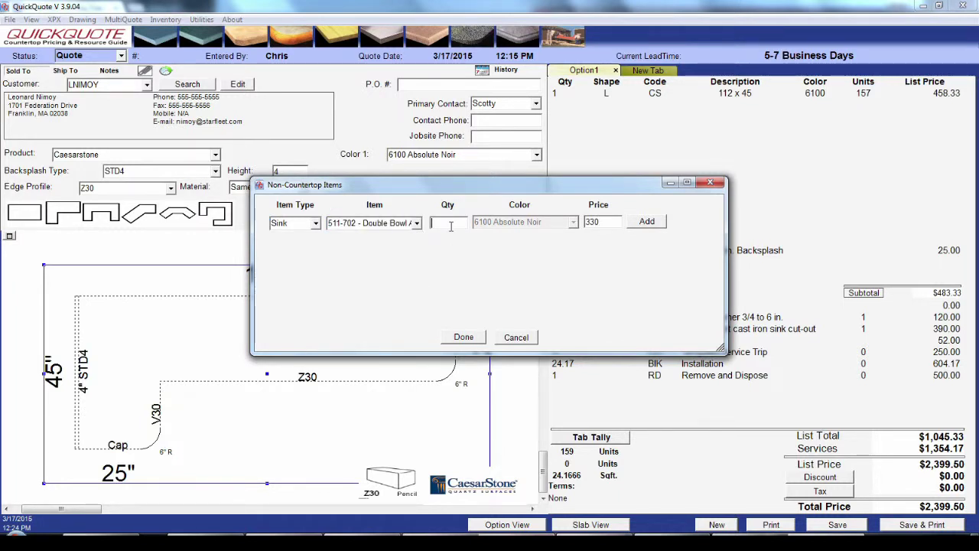
drag(600, 222, 576, 222)
text(0)
click(647, 224)
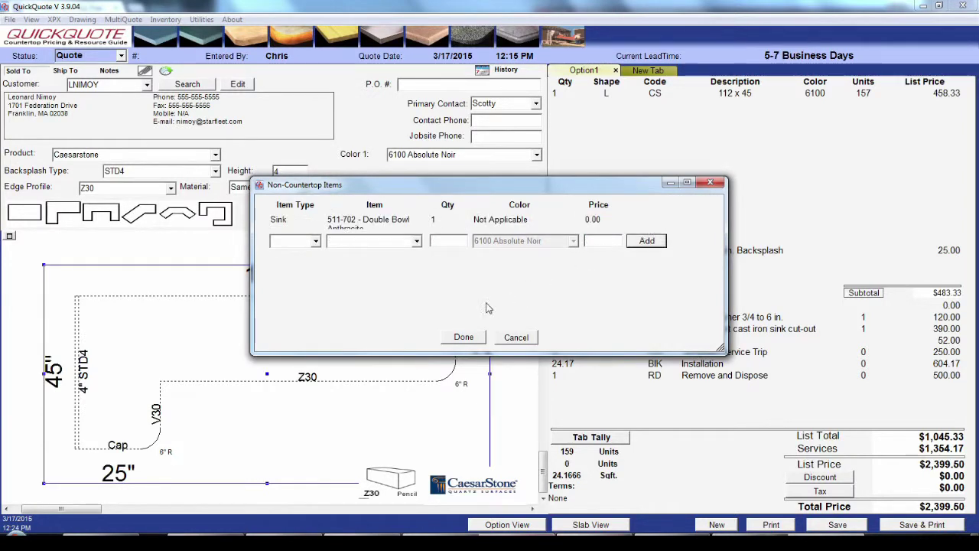
click(472, 341)
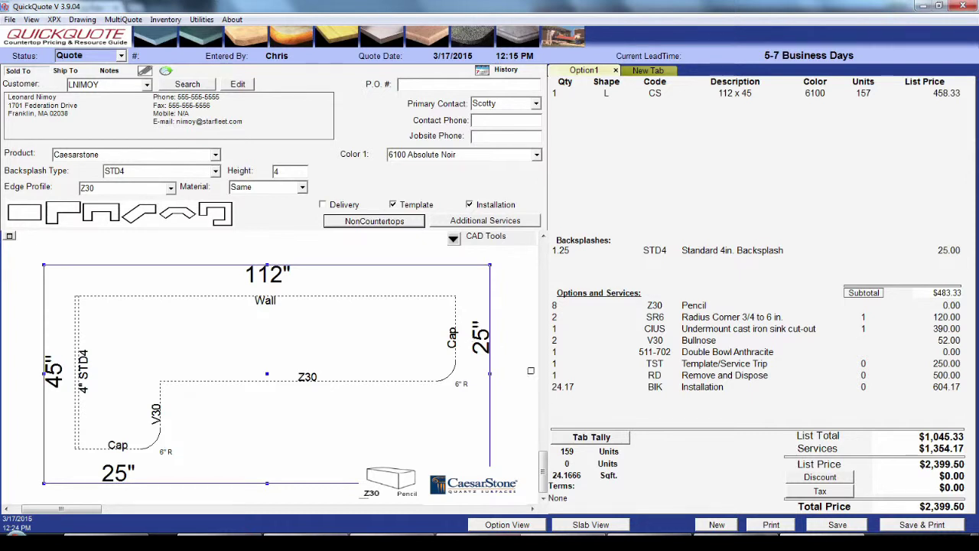
click(829, 524)
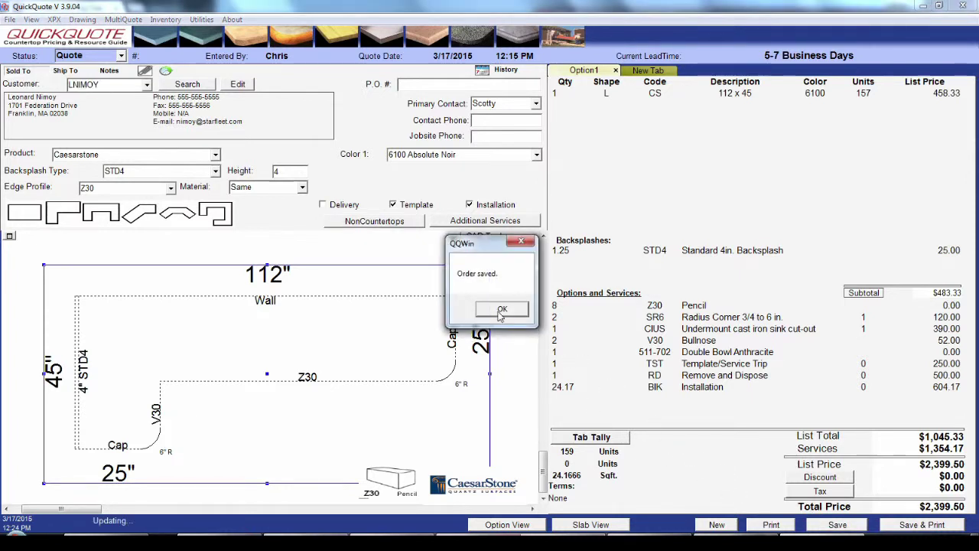
click(498, 308)
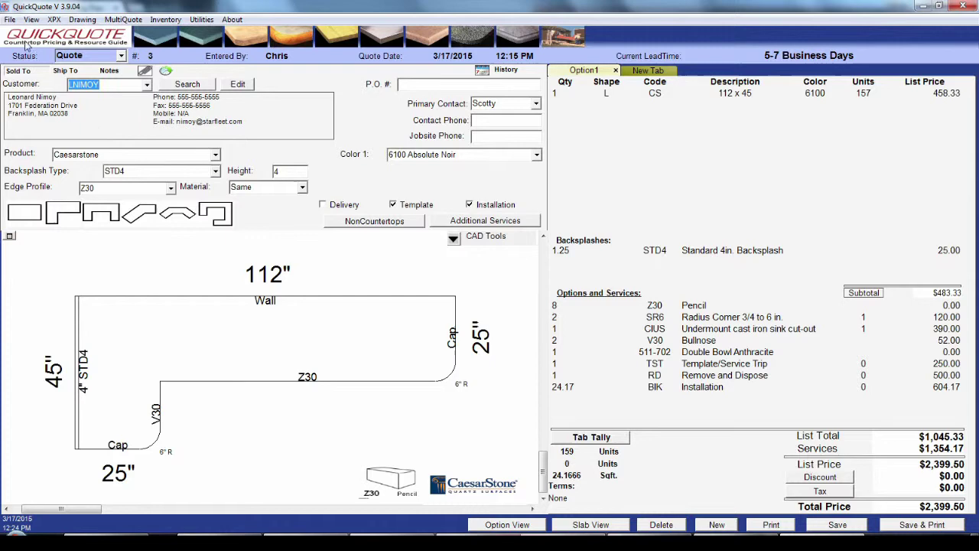
click(10, 19)
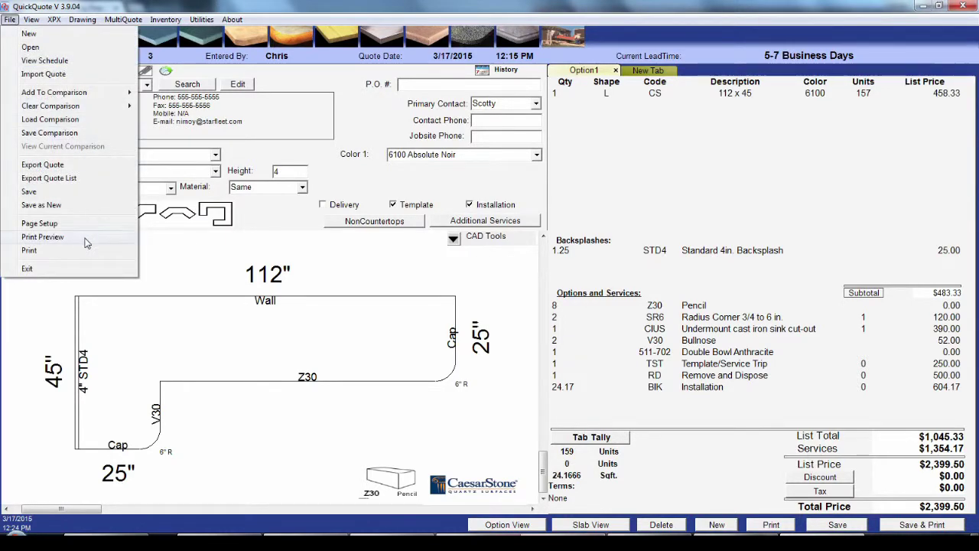
click(86, 238)
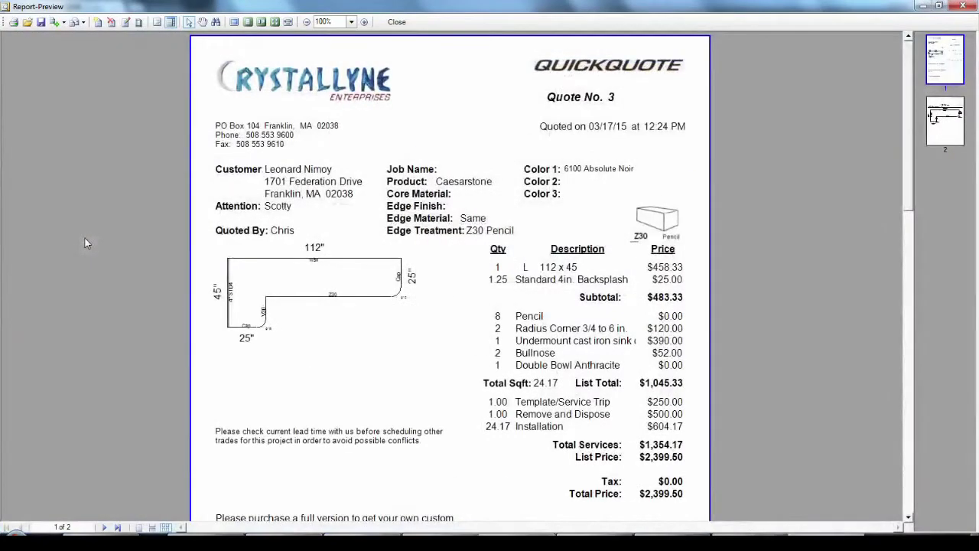
click(83, 23)
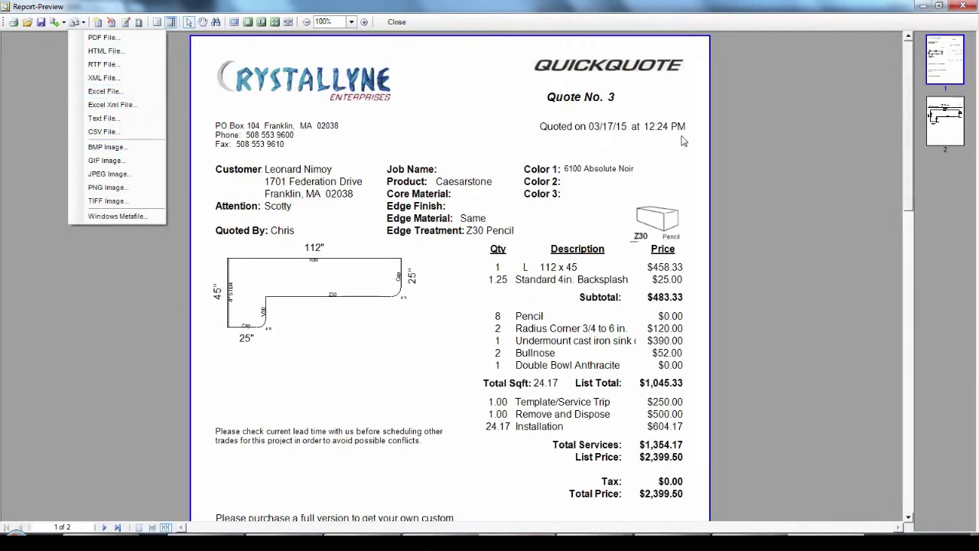
click(850, 156)
click(944, 144)
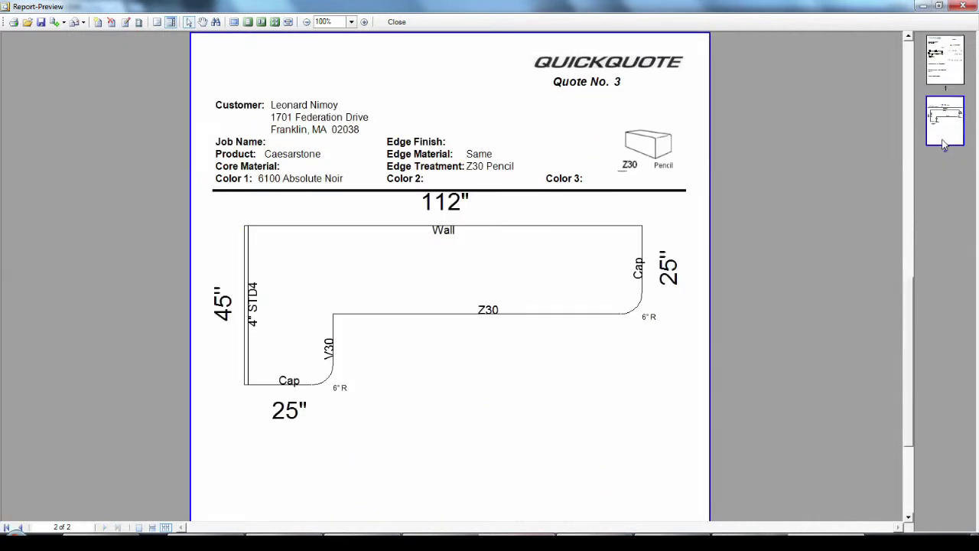
click(945, 76)
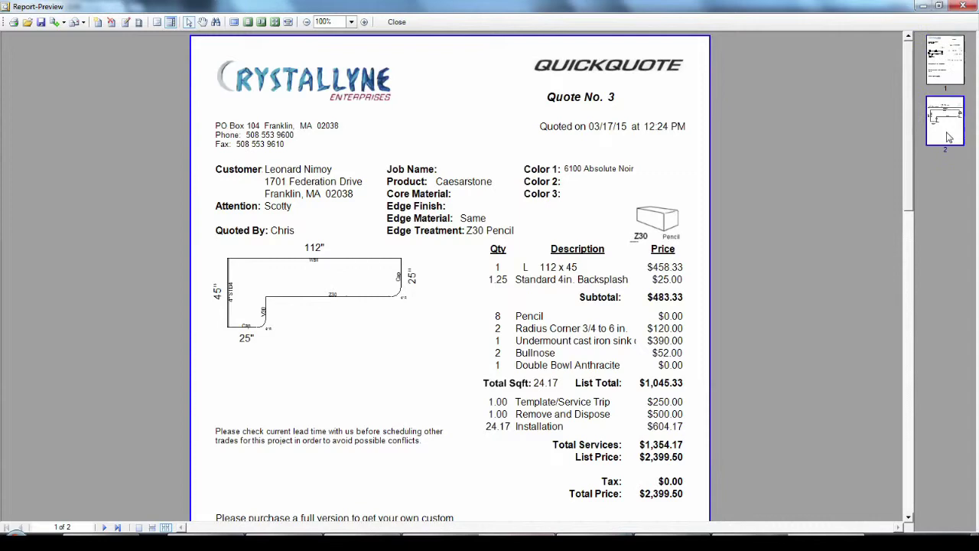
click(949, 137)
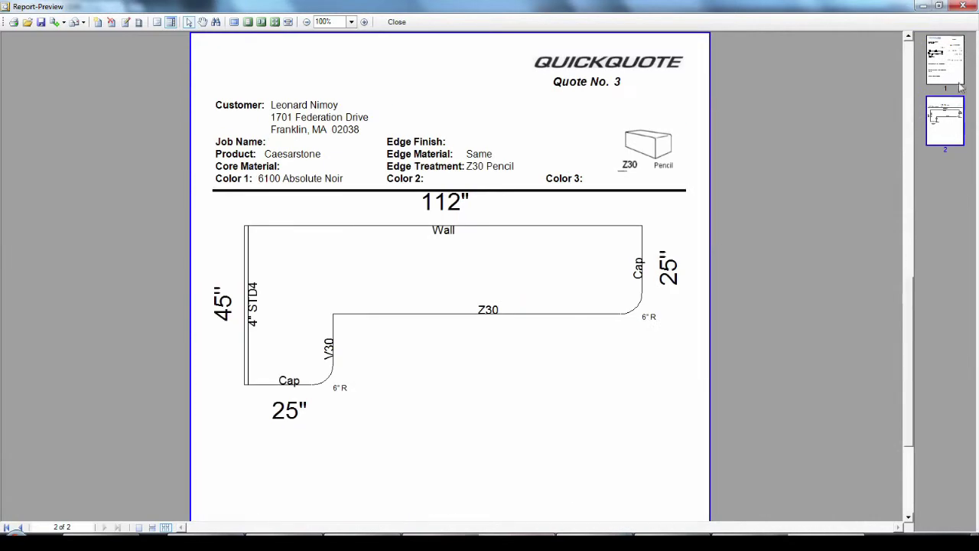
click(965, 9)
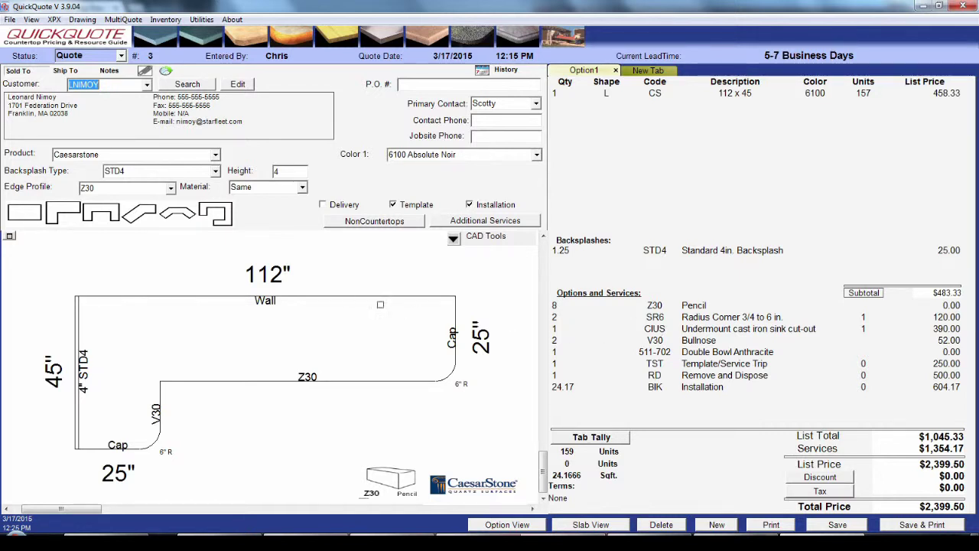
Step: Convert all Z30 Pencil edges to V30 Bullnose, bringing the total to $2,607.50
click(175, 194)
click(173, 191)
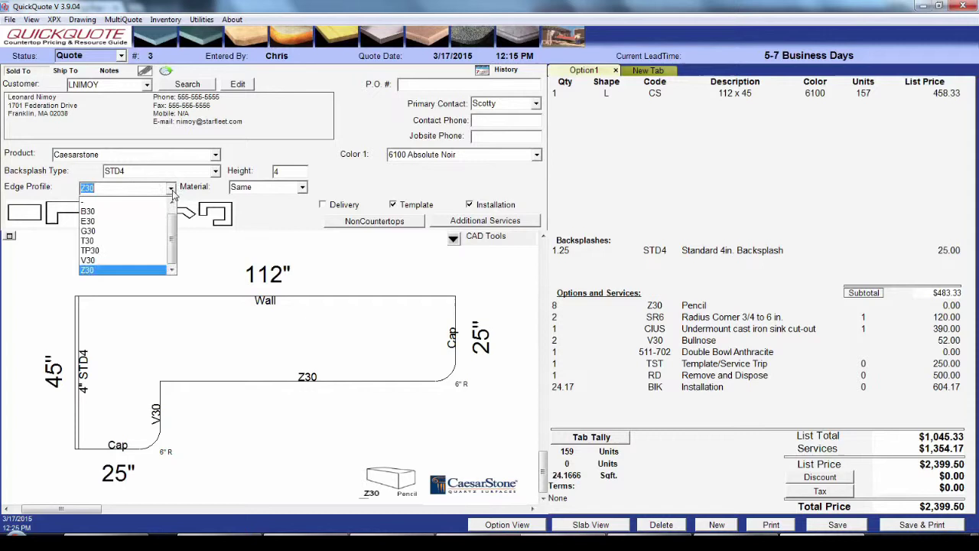
click(137, 262)
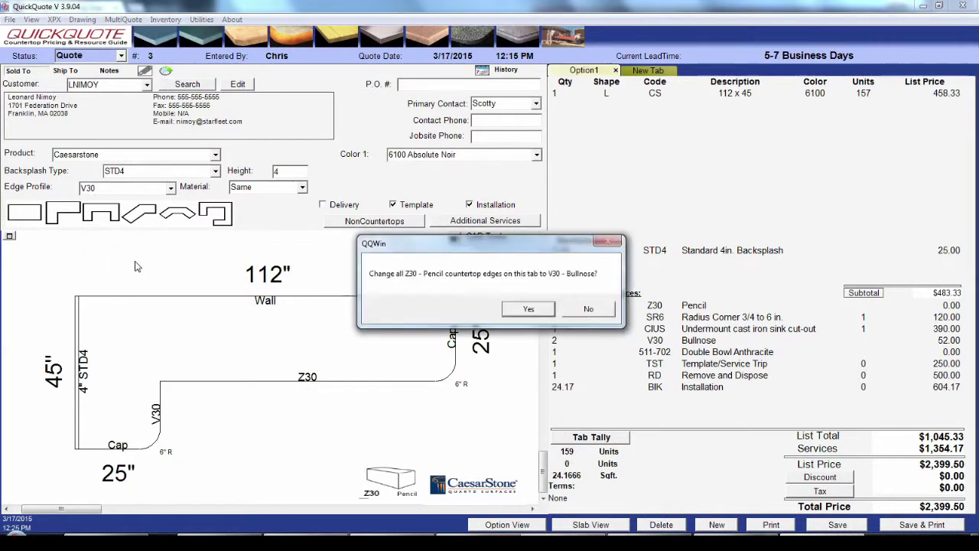
click(528, 311)
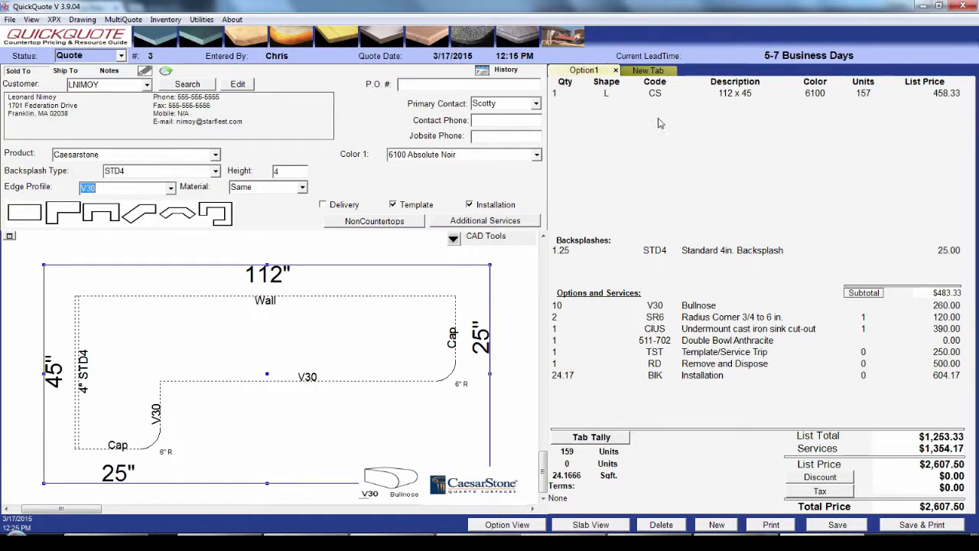
click(663, 71)
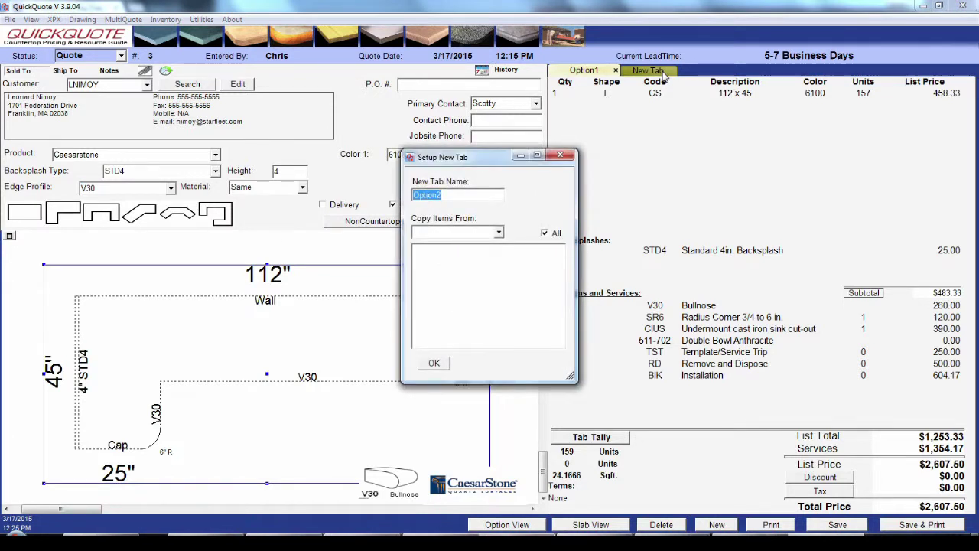
Step: Create an Option2 tab with all items copied from Option1
click(499, 233)
click(487, 256)
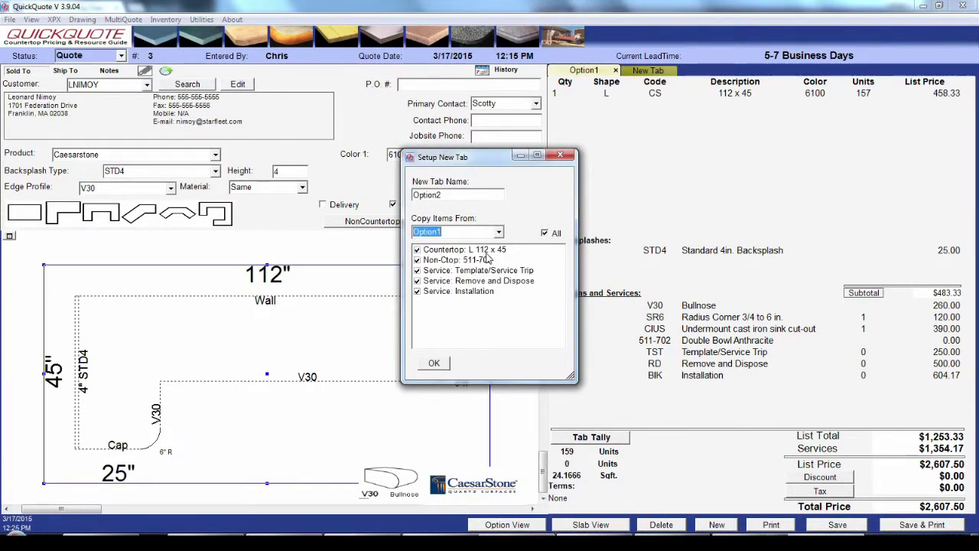
click(434, 364)
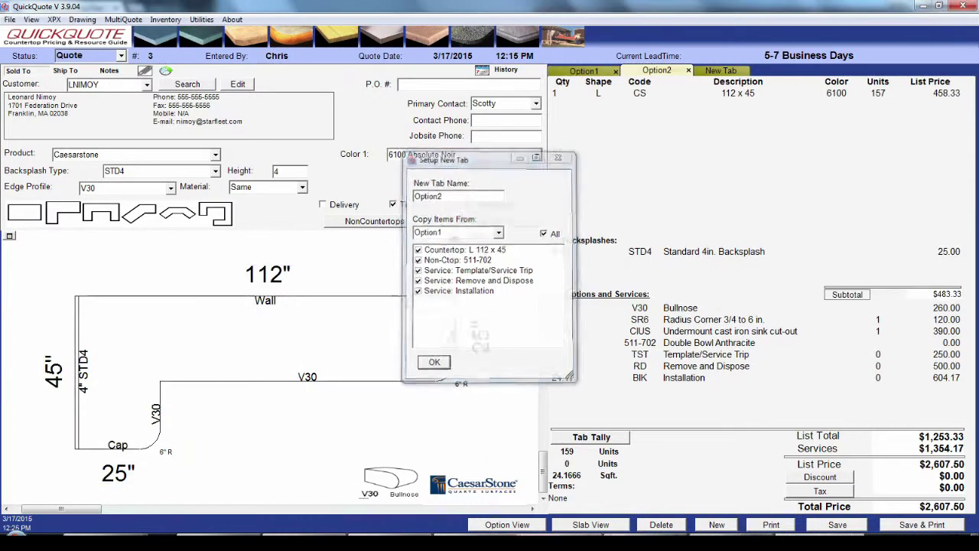
click(589, 72)
click(656, 71)
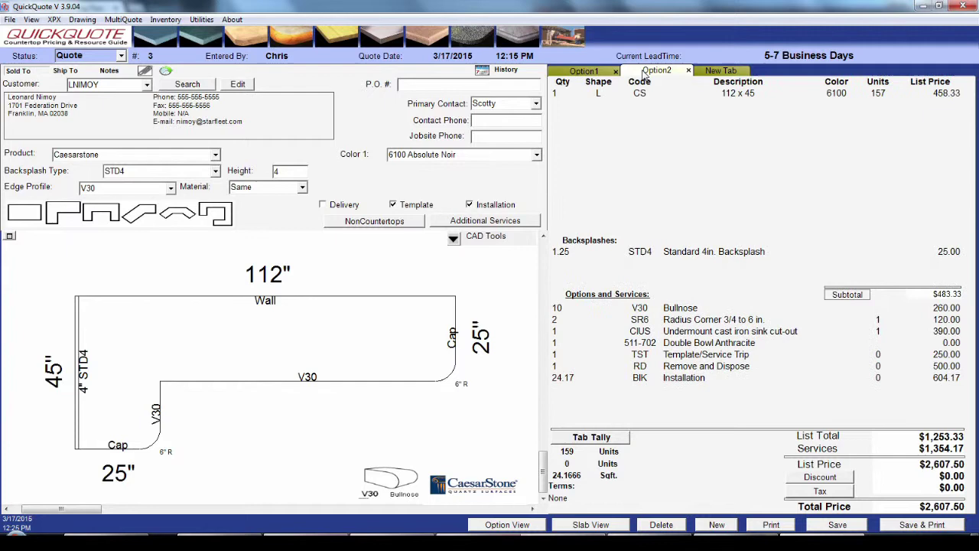
Step: Tally Option1 and Option2 together at $5,215.00 and show the options breakdown
click(613, 442)
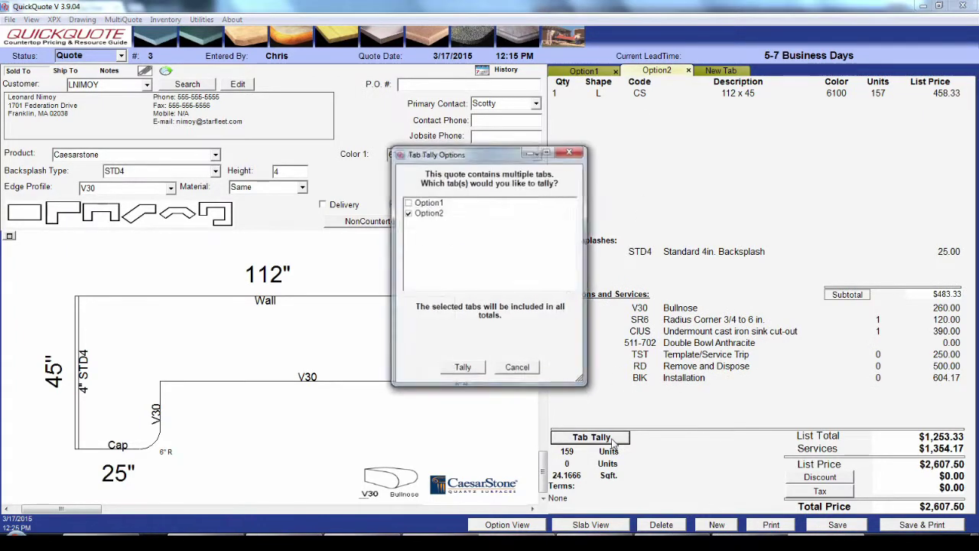
click(410, 204)
click(408, 203)
click(462, 368)
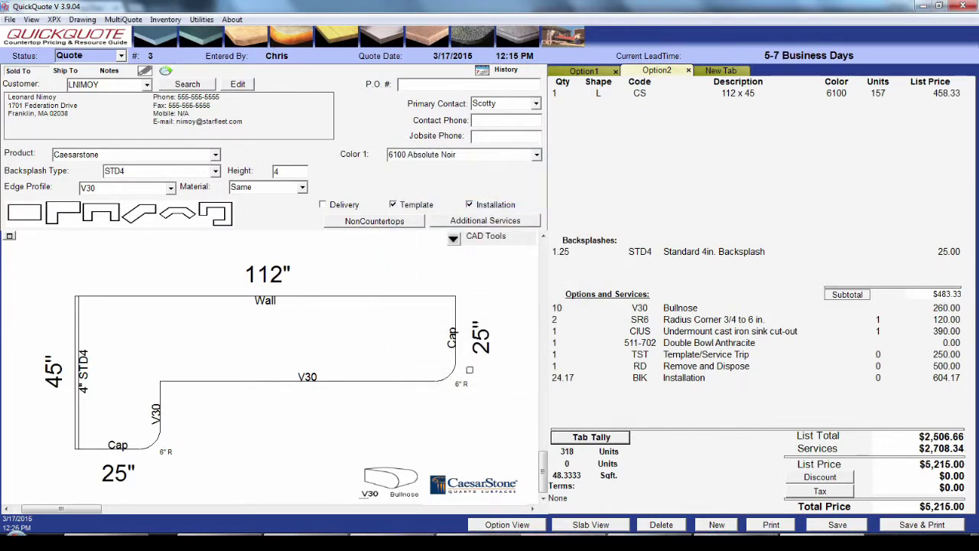
click(509, 526)
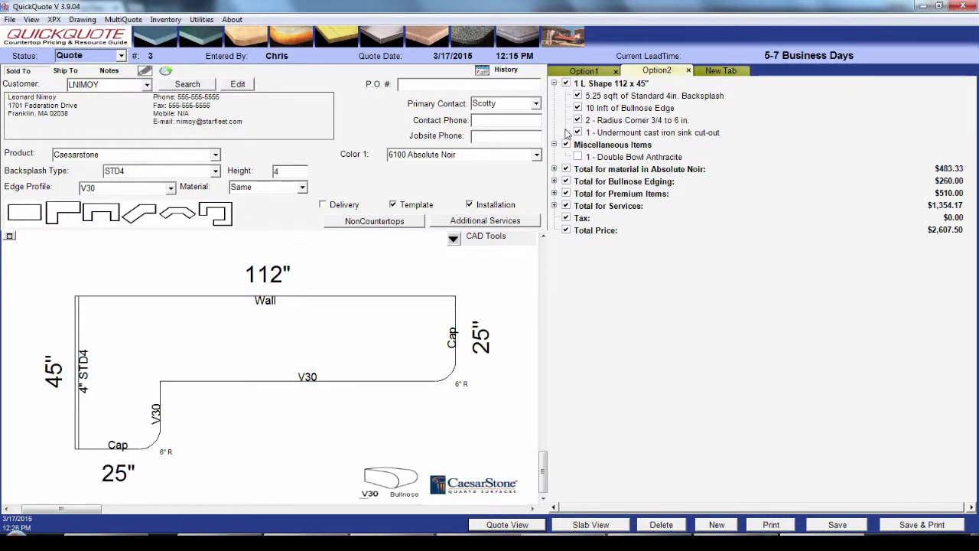
Step: Offer an Absolute Noir upgrade to Group B (+$24.17) and preview prices across groups A–F
click(554, 169)
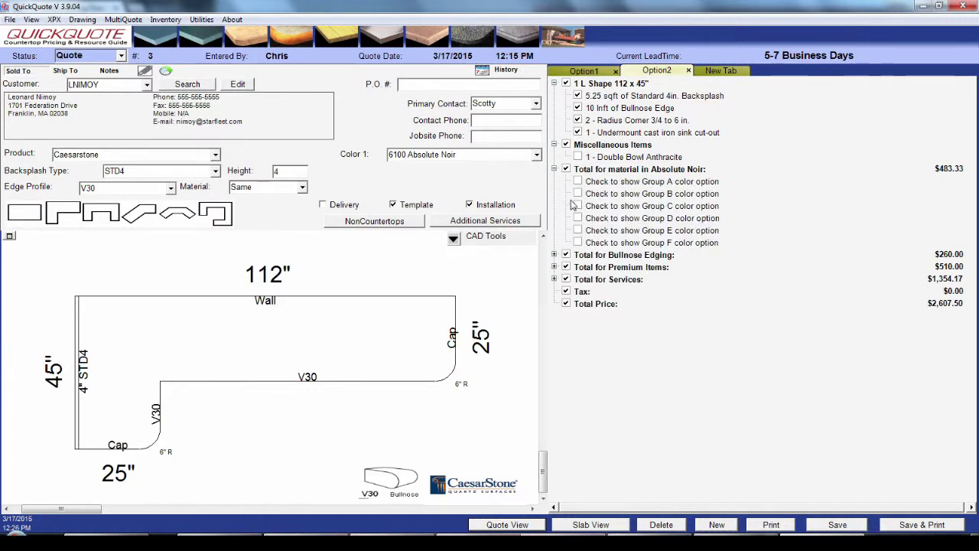
click(579, 193)
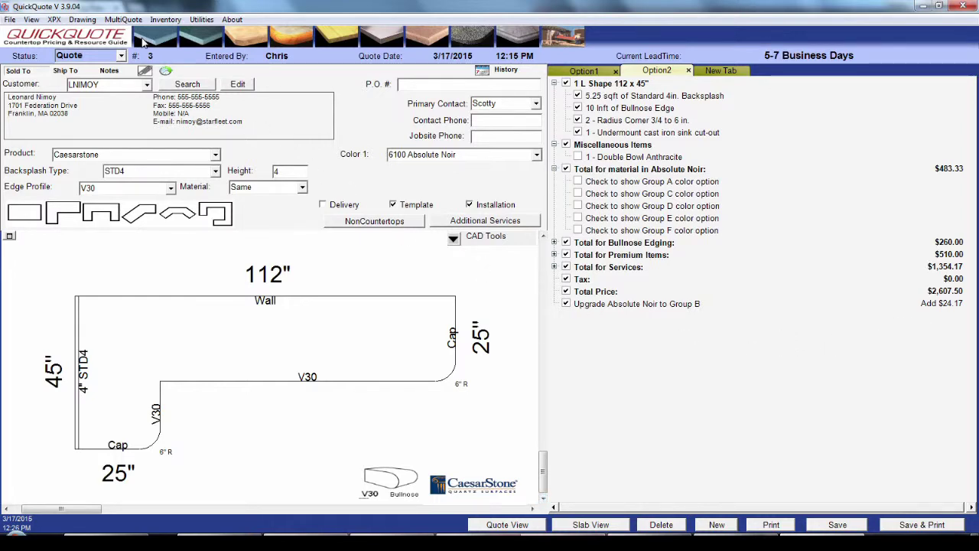
click(123, 19)
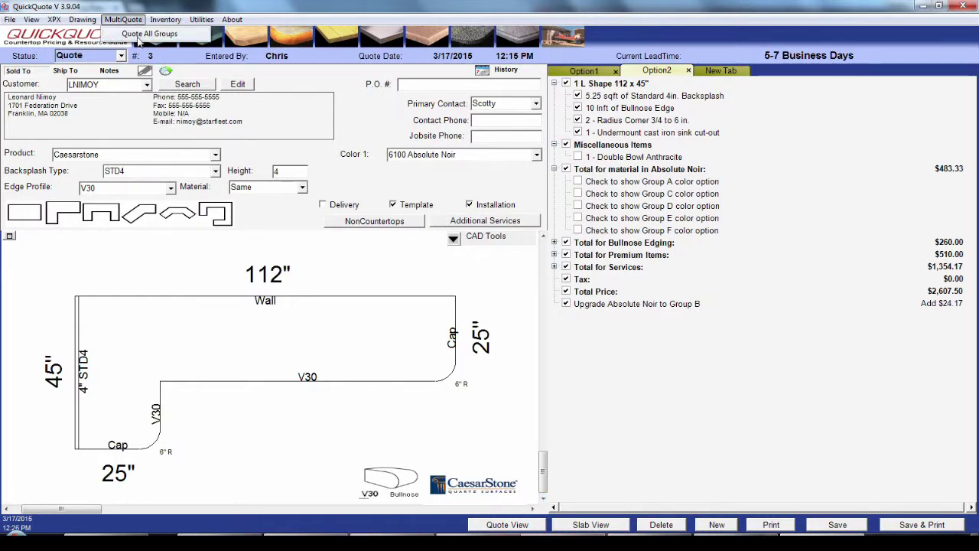
click(145, 34)
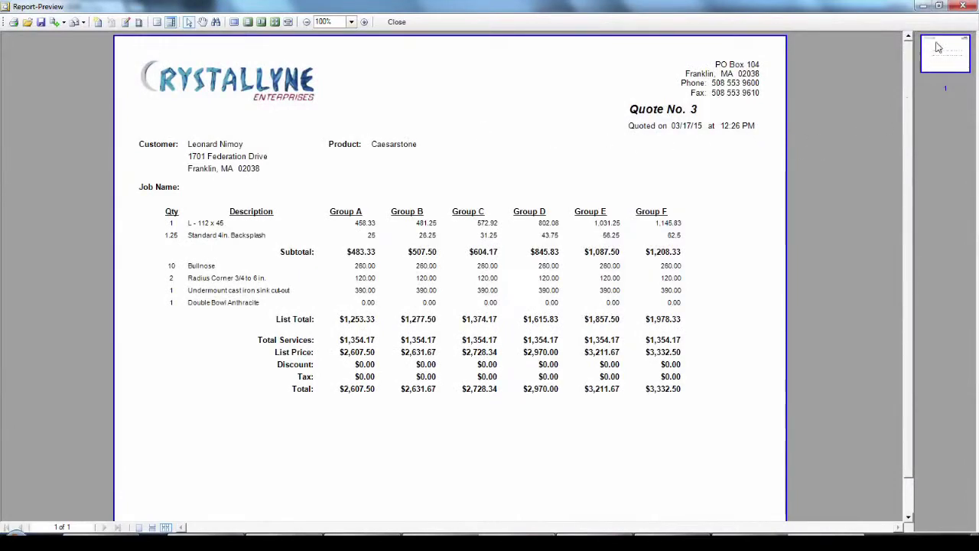
click(961, 7)
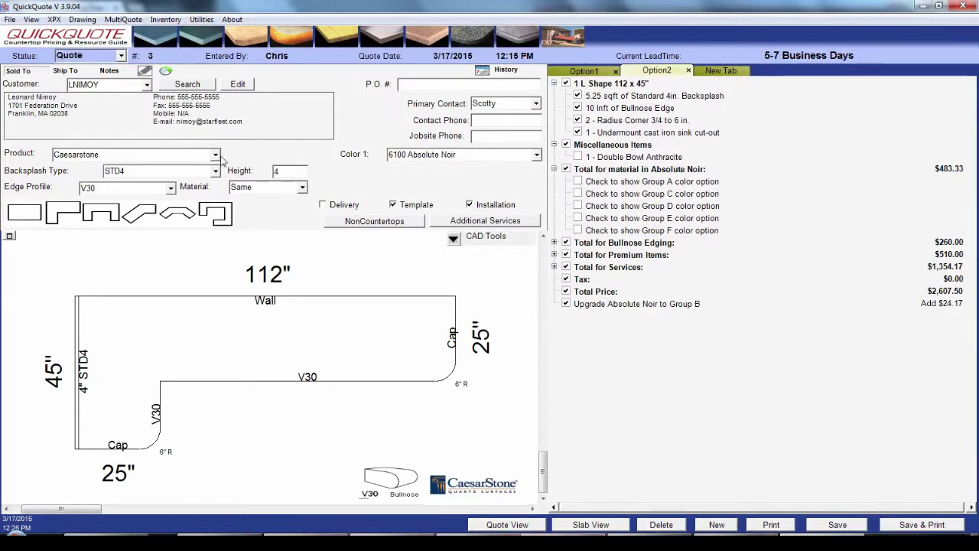
Step: Save the current quote while going to File > Open's list of existing quotes
click(9, 20)
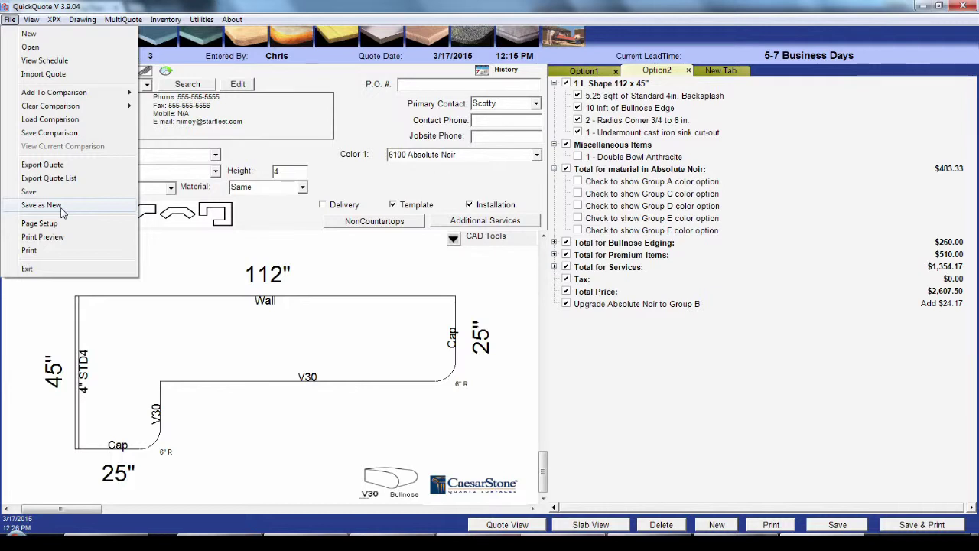
click(72, 51)
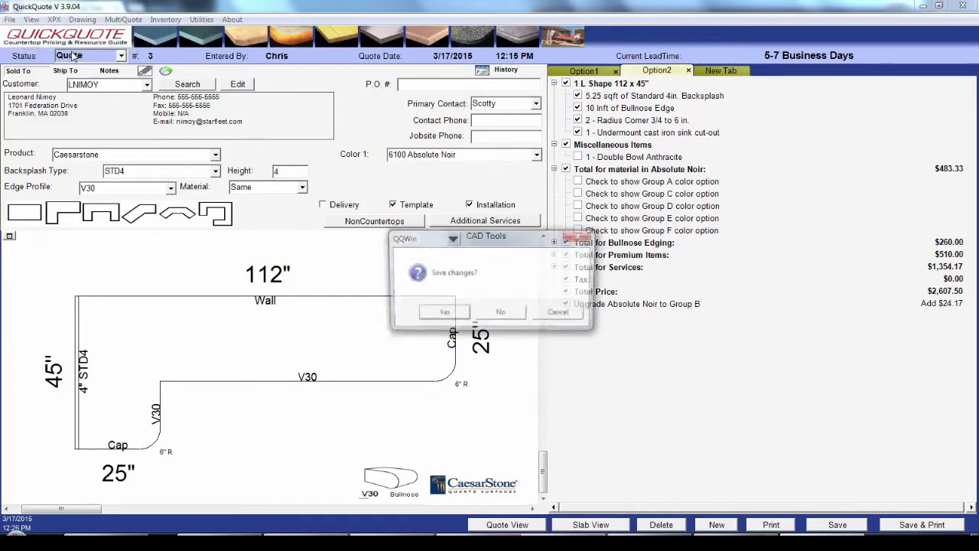
click(438, 314)
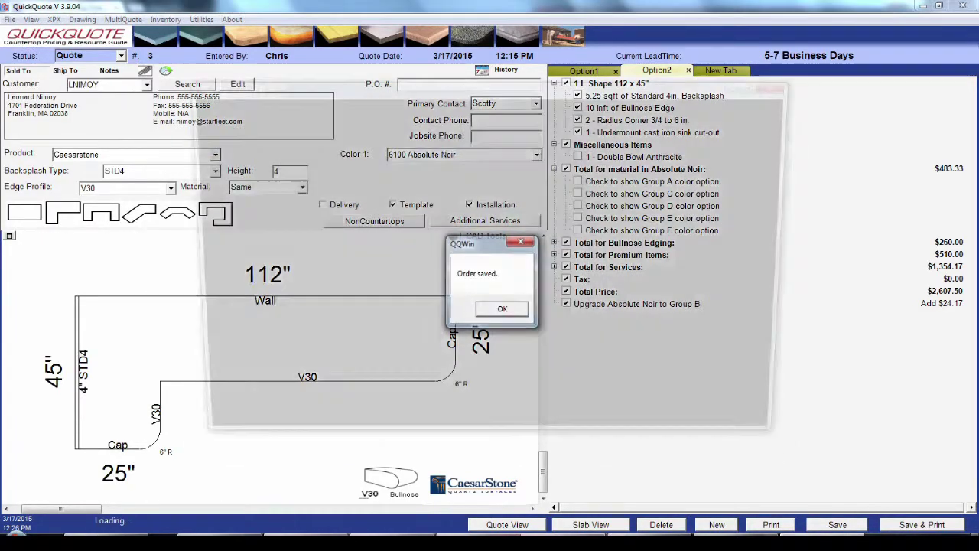
click(496, 312)
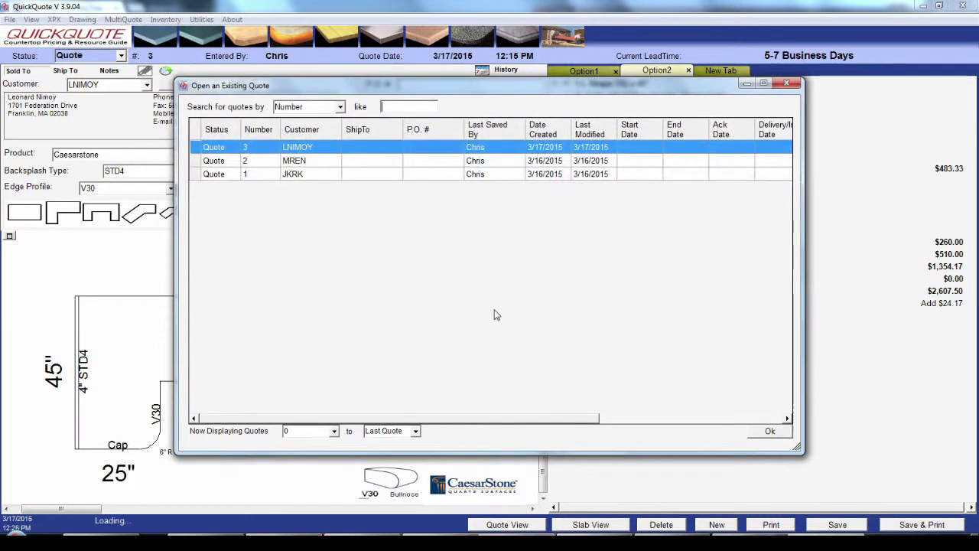